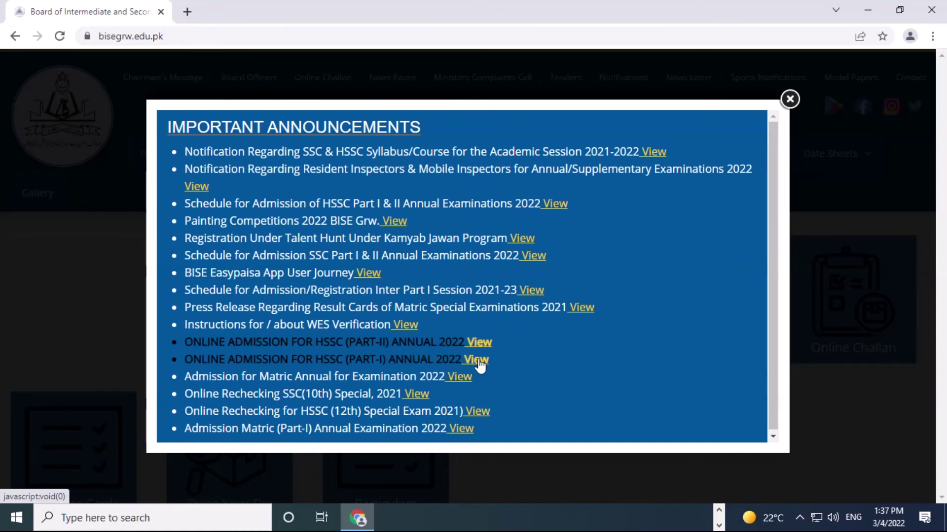
Open the View link for ONLINE ADMISSION FOR HSSC (PART-I) ANNUAL 2022 from the announcements.
click(477, 361)
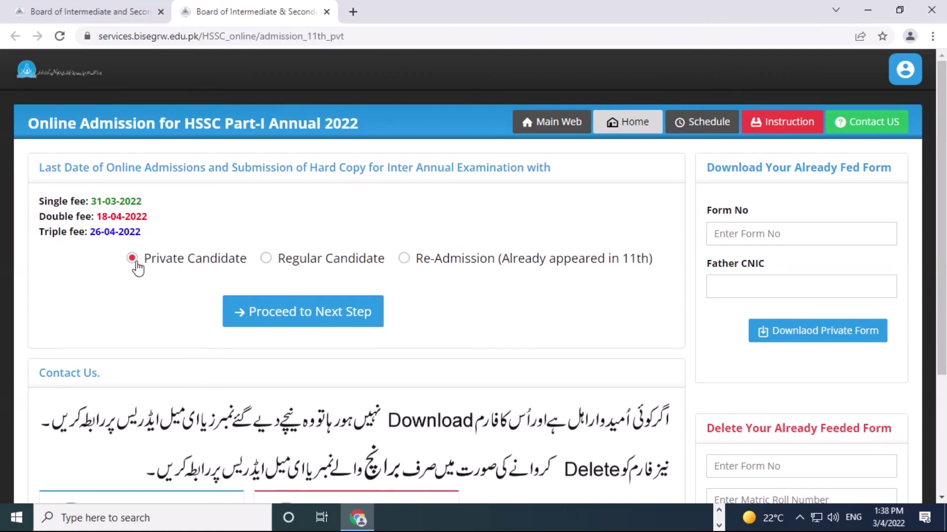
Settle on Private Candidate as the candidate type and proceed to the matric information step.
click(267, 261)
click(403, 260)
click(140, 264)
click(405, 262)
click(131, 258)
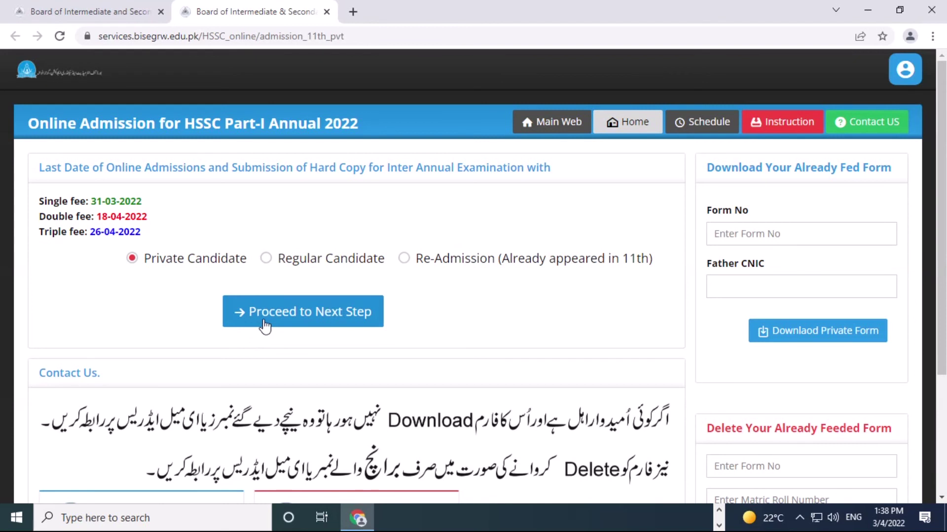
click(293, 320)
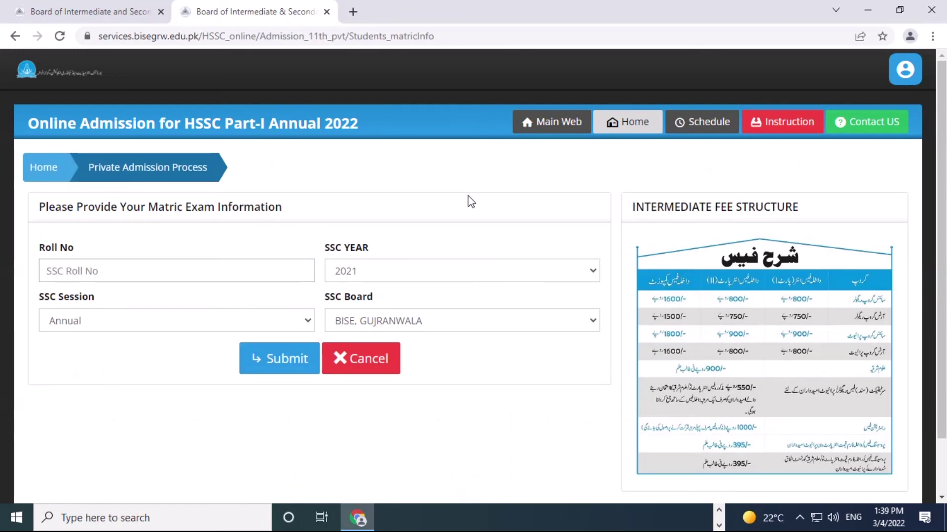
Enter the candidate's matric roll number, keep 2021, Annual and BISE, GUJRANWALA, and submit.
click(70, 266)
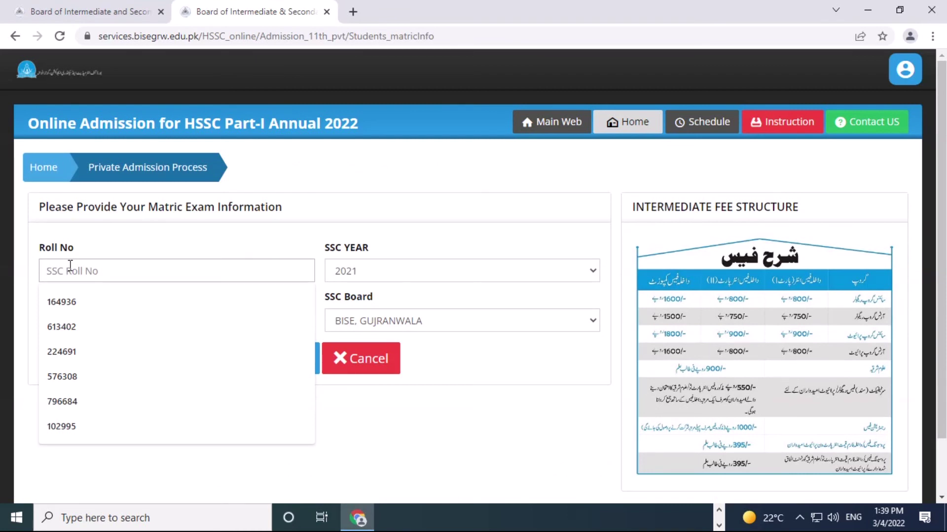
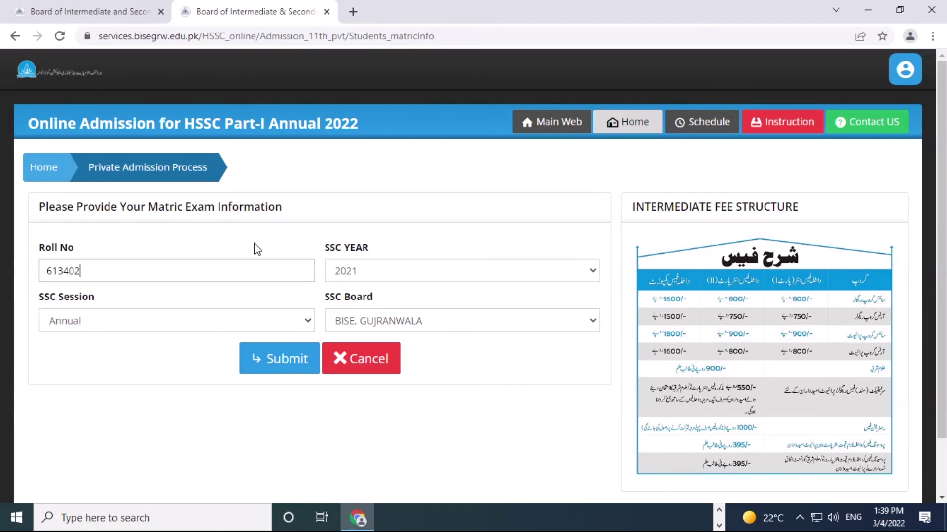
click(368, 270)
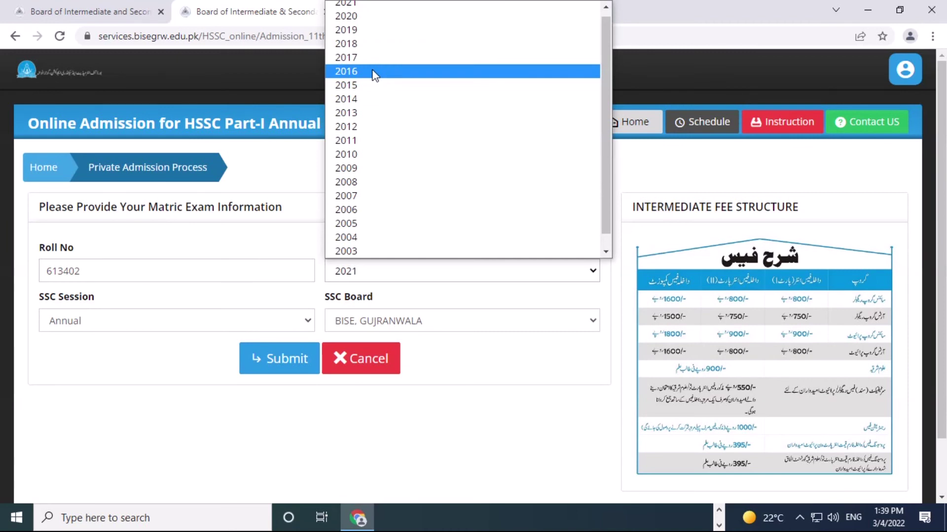
click(807, 364)
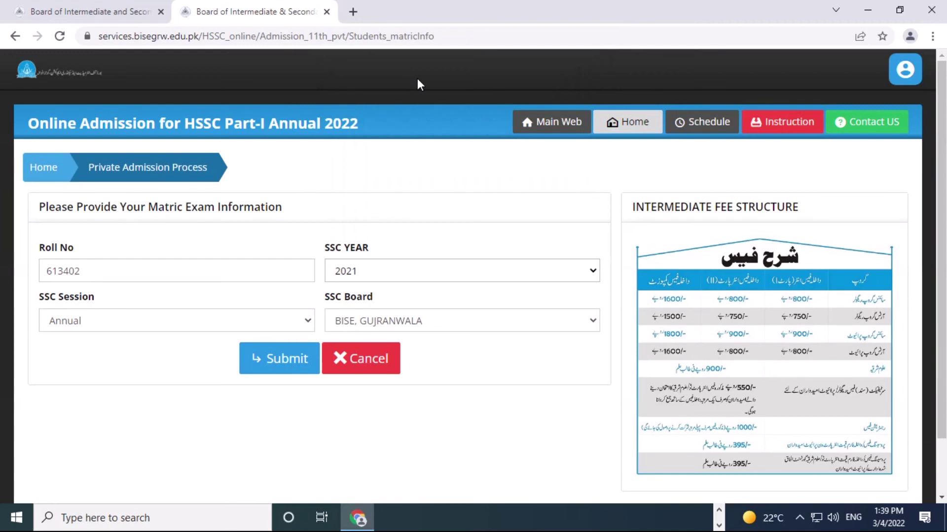
click(272, 360)
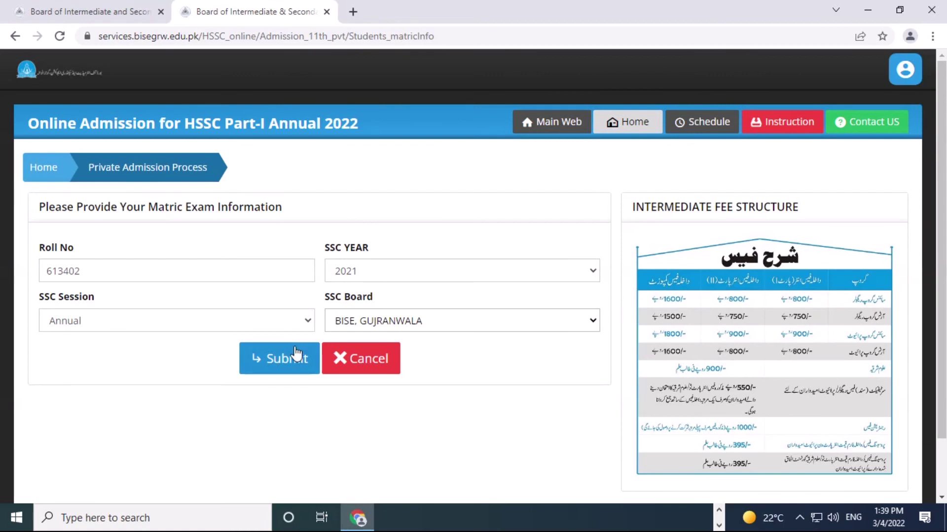
click(403, 321)
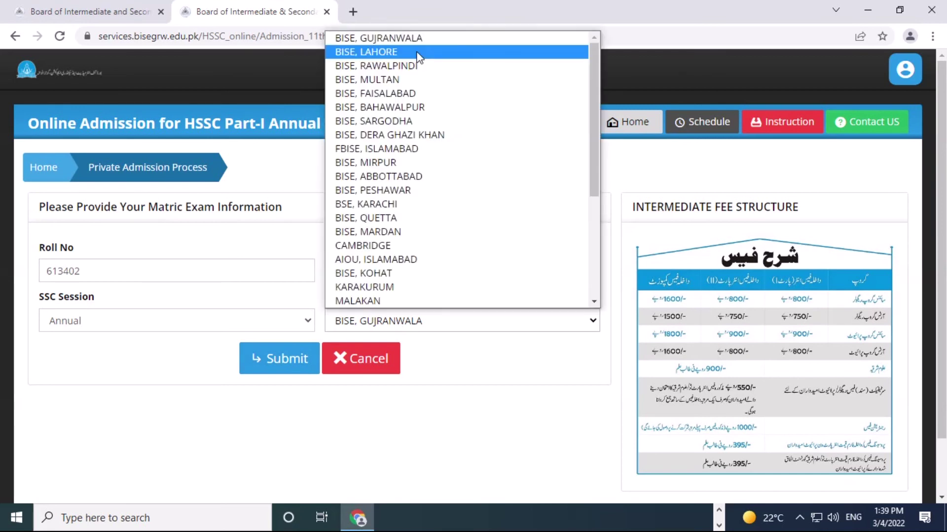
click(416, 40)
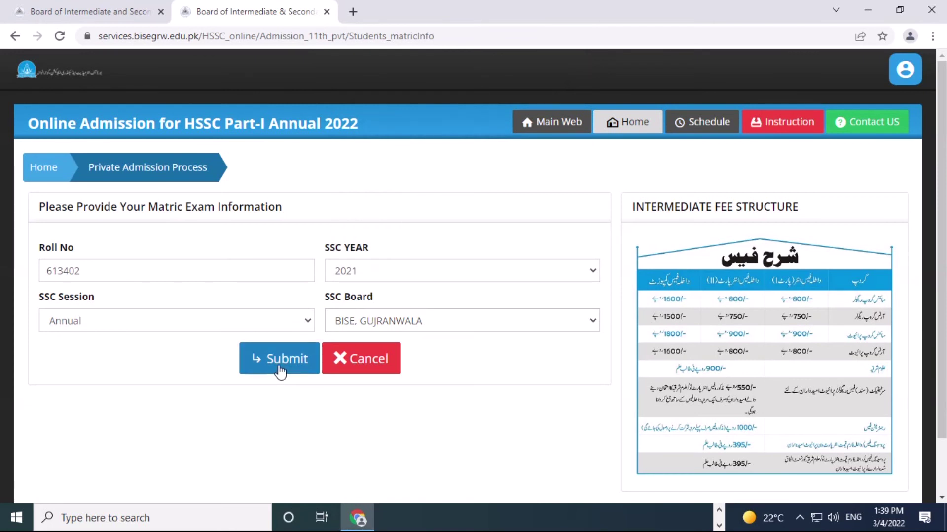
click(279, 370)
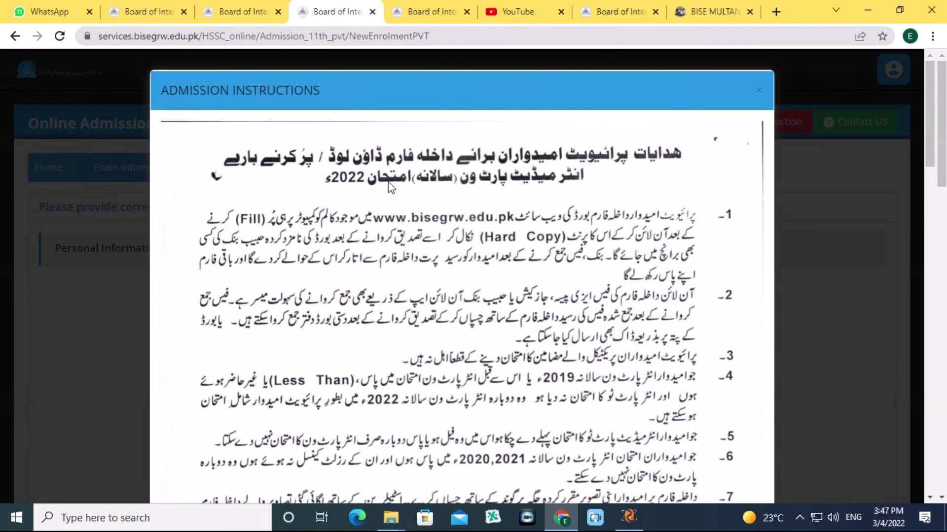
Scroll through the Admission Instructions, close them, and return to the admission form tab.
scroll(373, 205, down, 3)
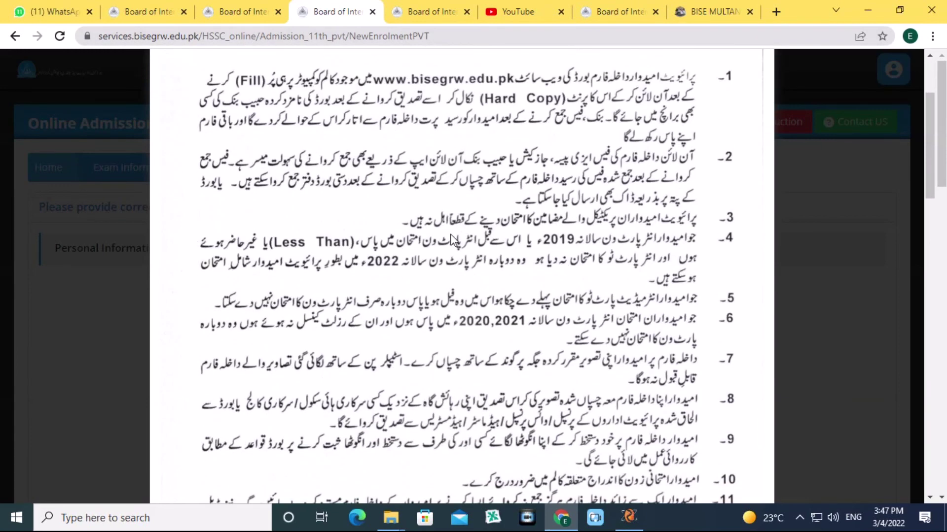
scroll(453, 241, down, 8)
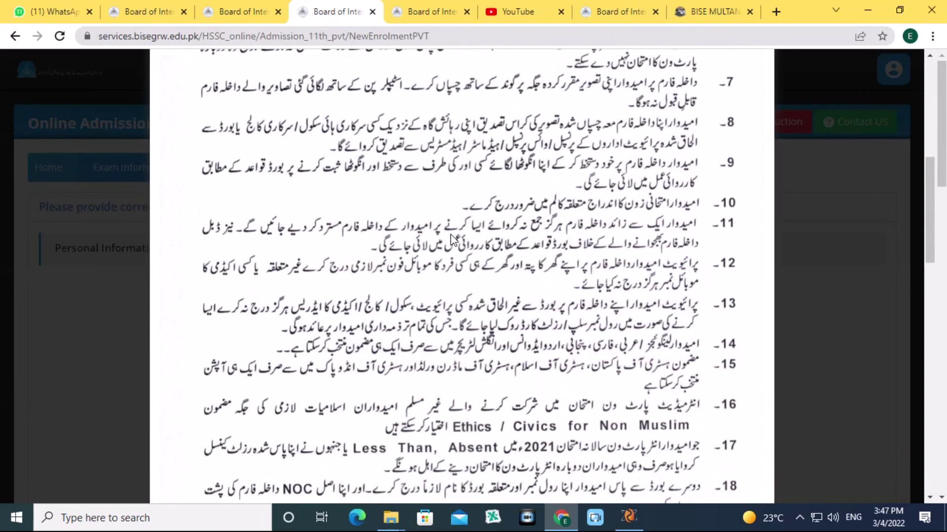
scroll(452, 241, down, 4)
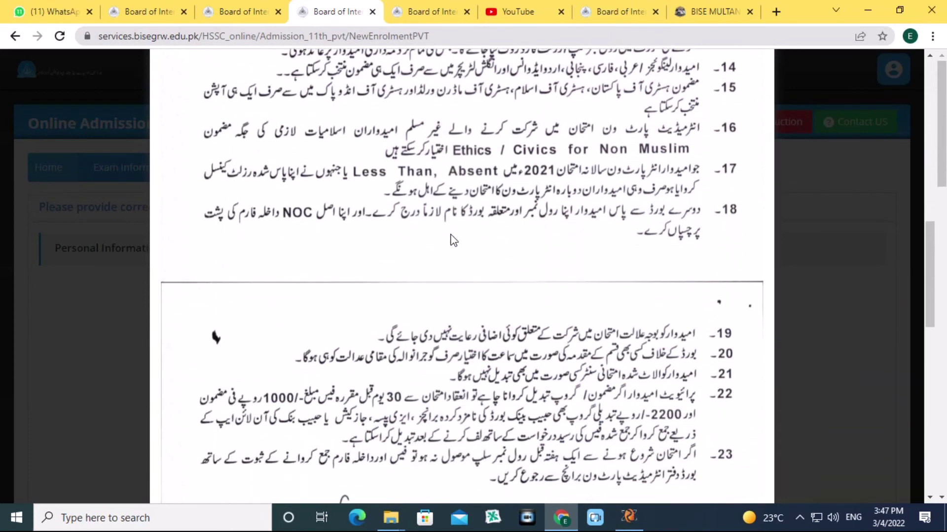
scroll(453, 240, down, 6)
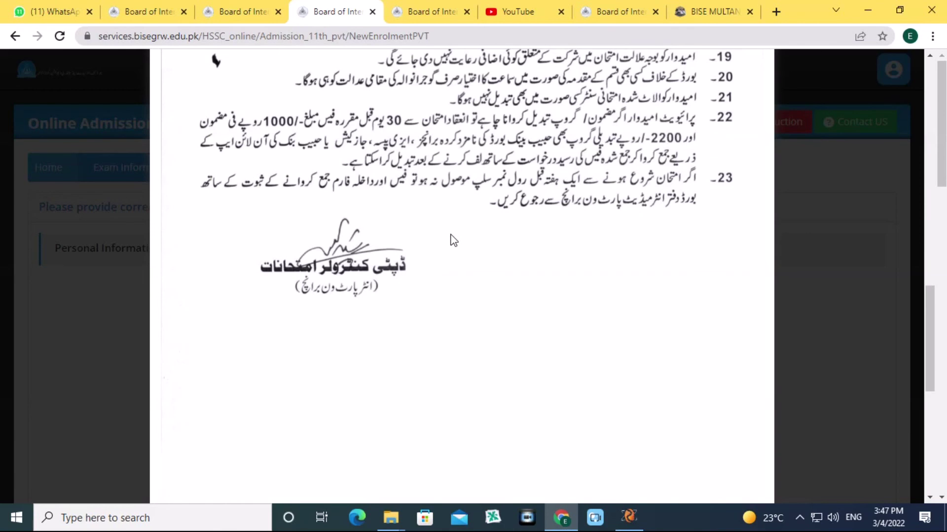
scroll(457, 240, up, 12)
scroll(464, 238, up, 6)
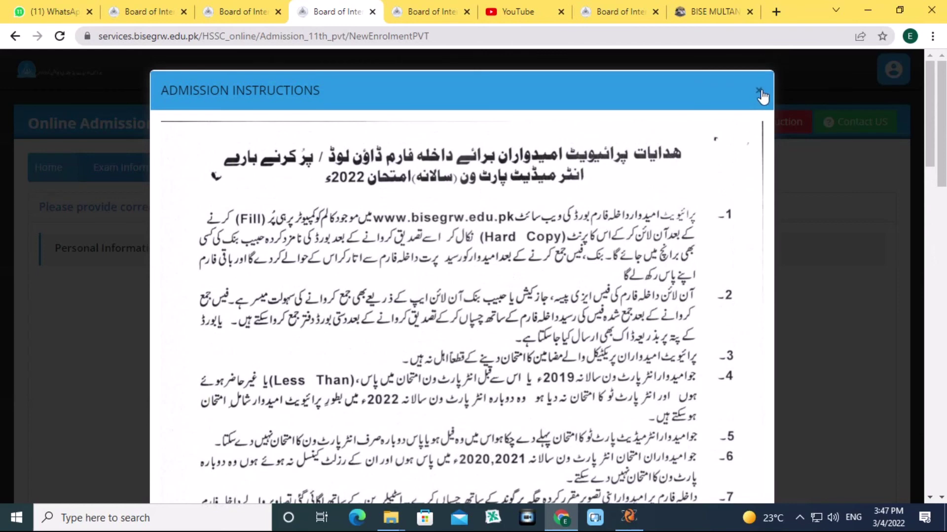
click(759, 91)
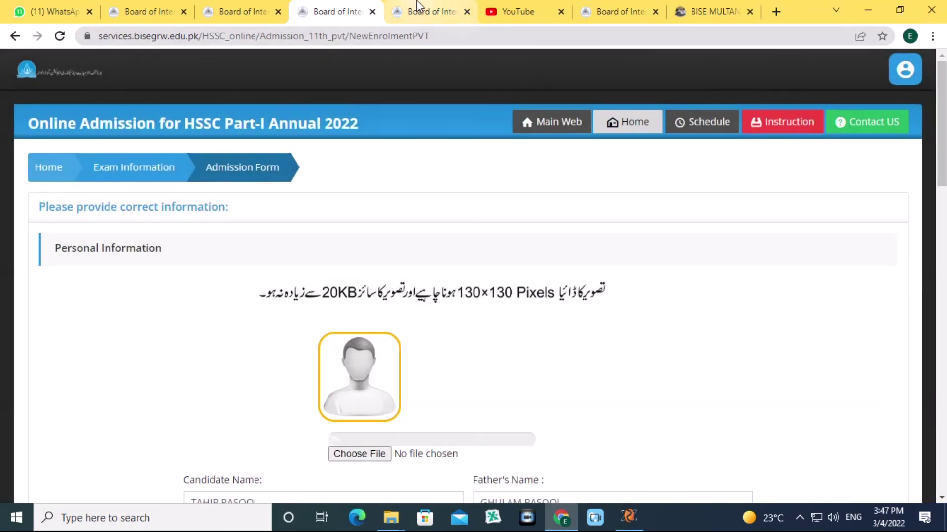
click(429, 11)
Upload the candidate's WhatsApp JPEG photo from the Desktop to the admission form.
scroll(414, 227, up, 2)
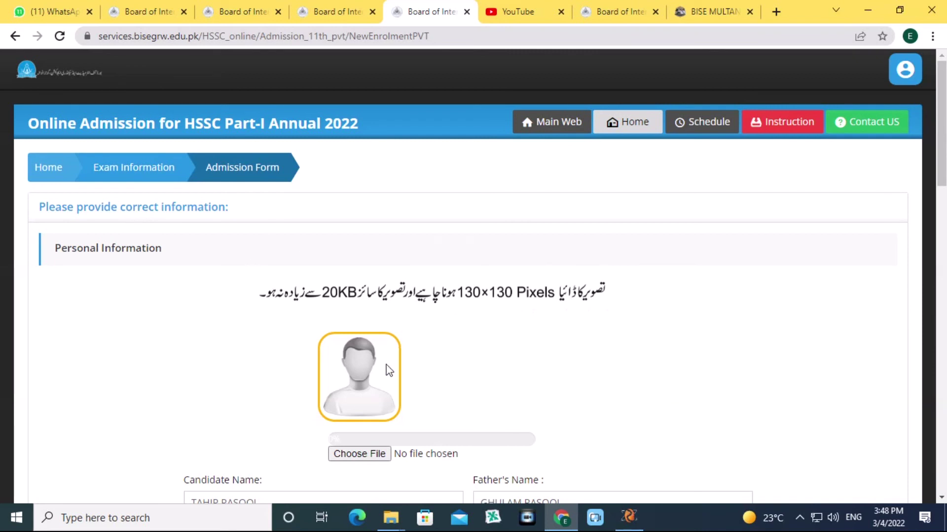
scroll(390, 336, down, 4)
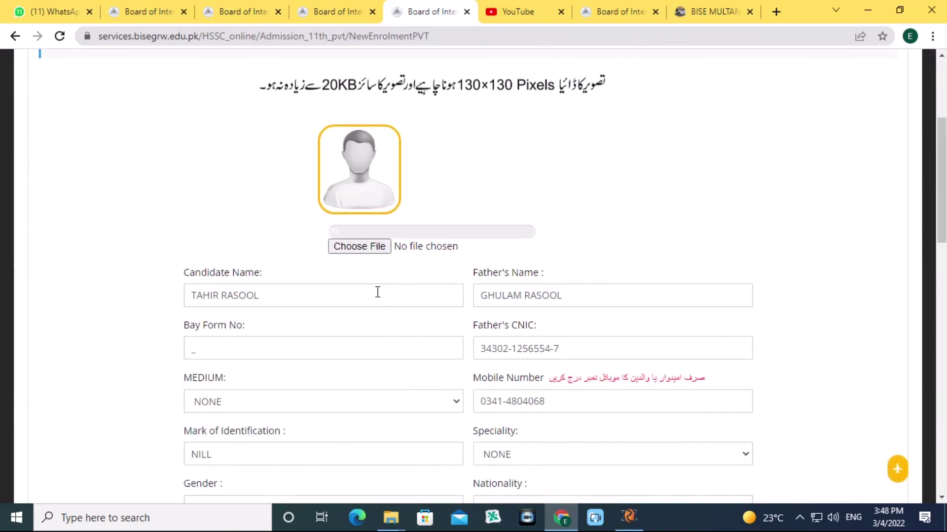
click(359, 249)
drag(455, 114, 458, 256)
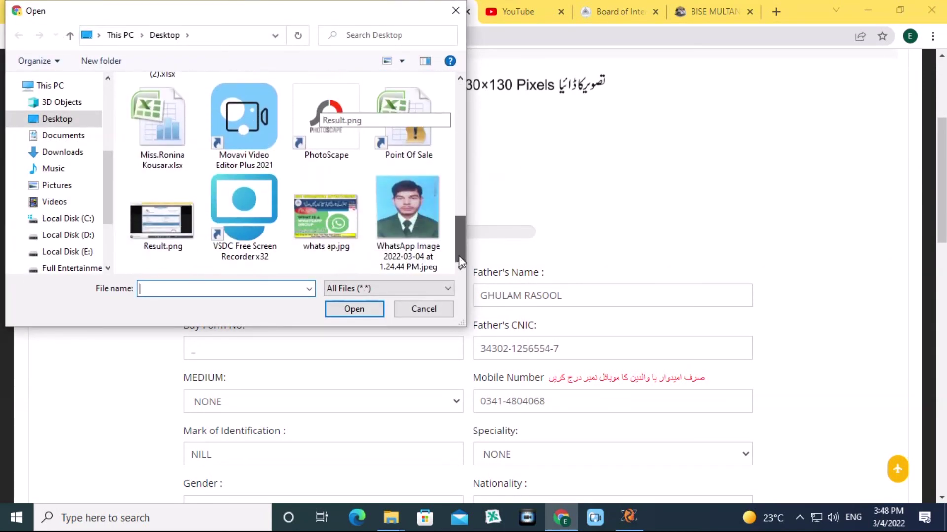
double_click(400, 192)
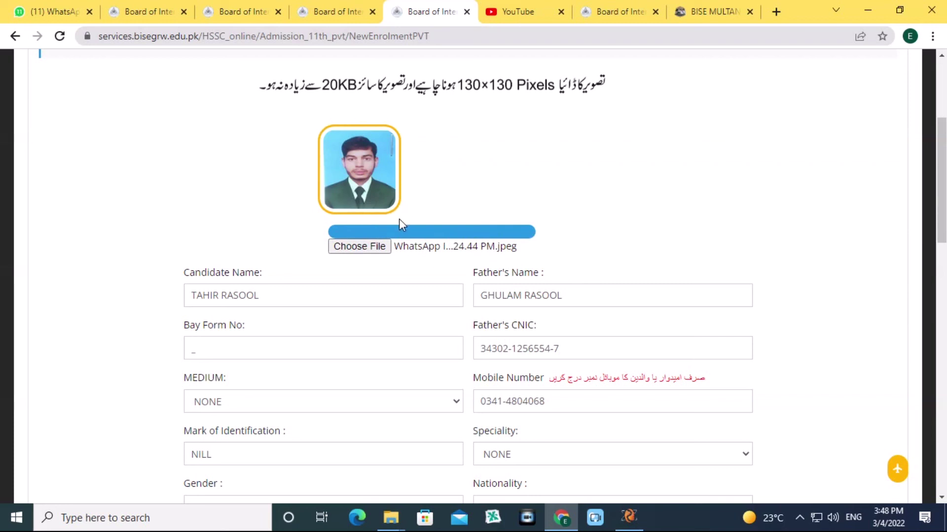
click(199, 345)
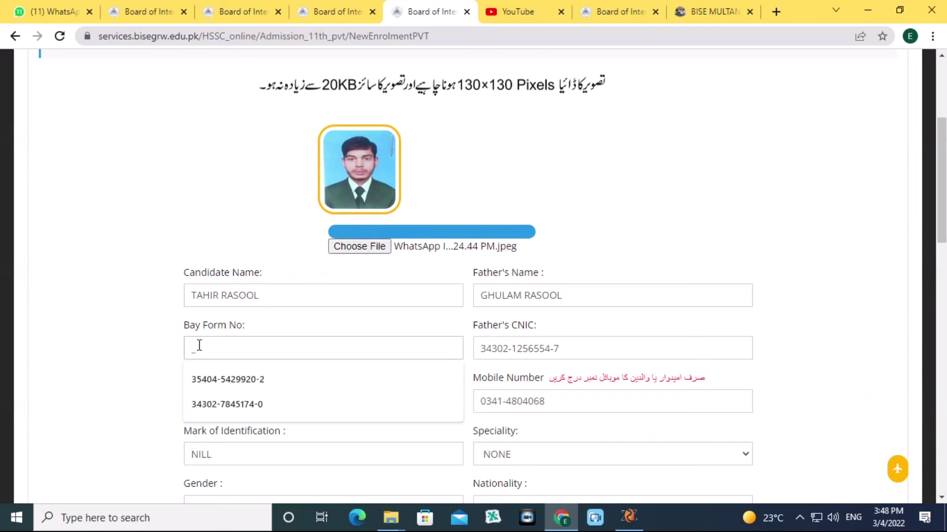
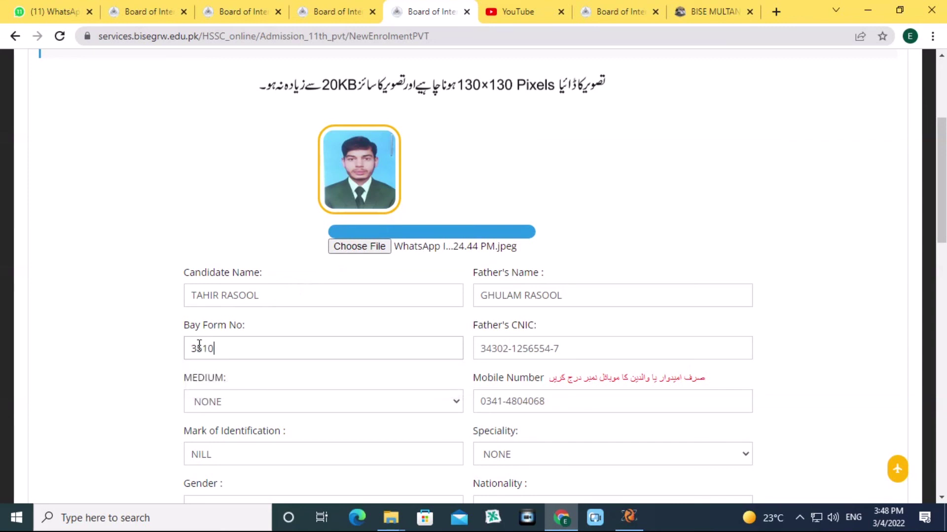
Enter the candidate's B-form number and set the medium of study to URDU.
scroll(537, 156, down, 3)
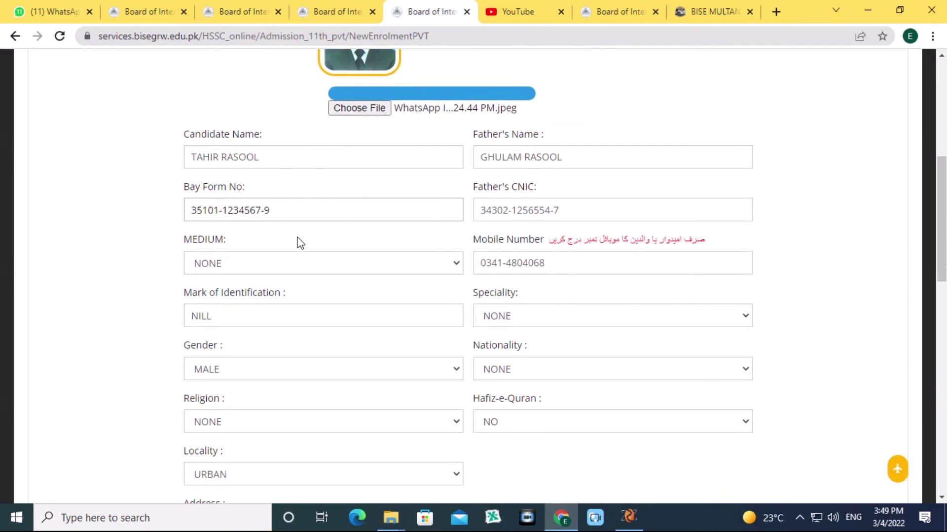
click(232, 267)
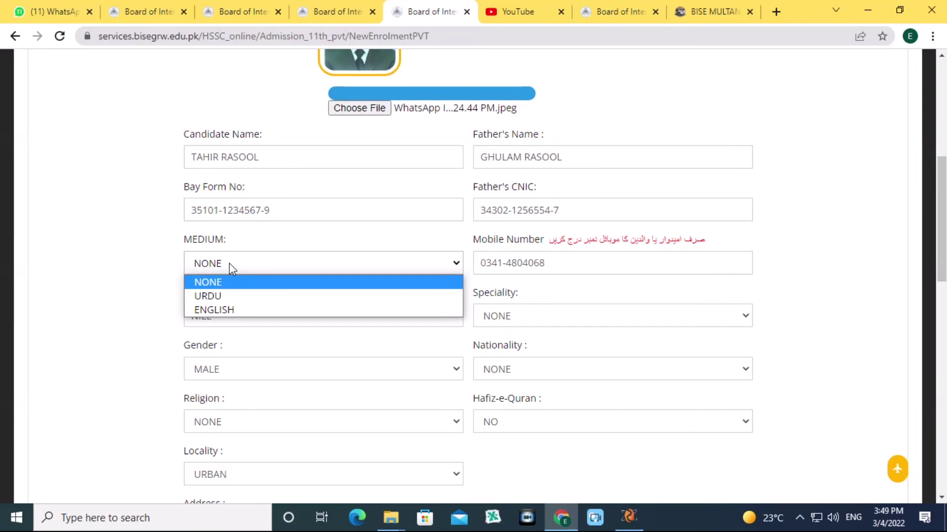
click(253, 297)
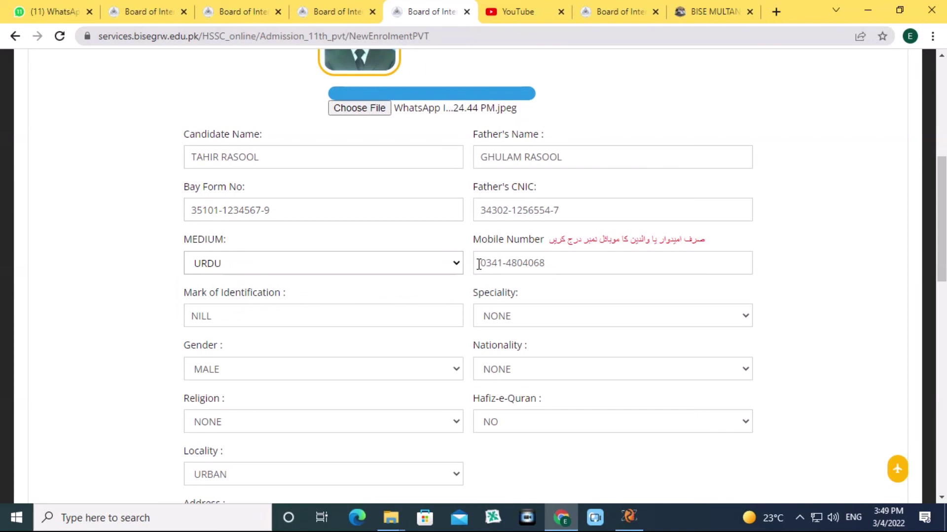
drag(478, 264, 549, 263)
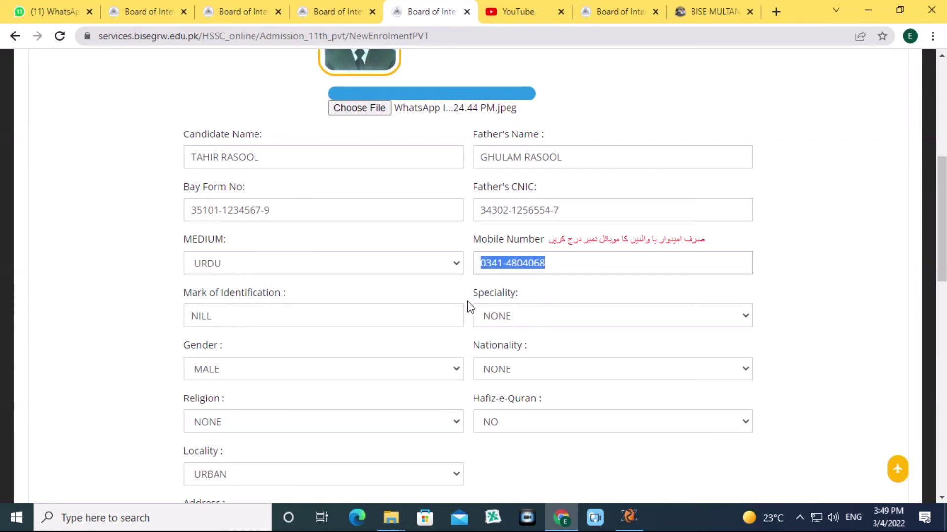
Keep Speciality NONE and Gender MALE, and choose PAKISTANI as the nationality.
click(505, 317)
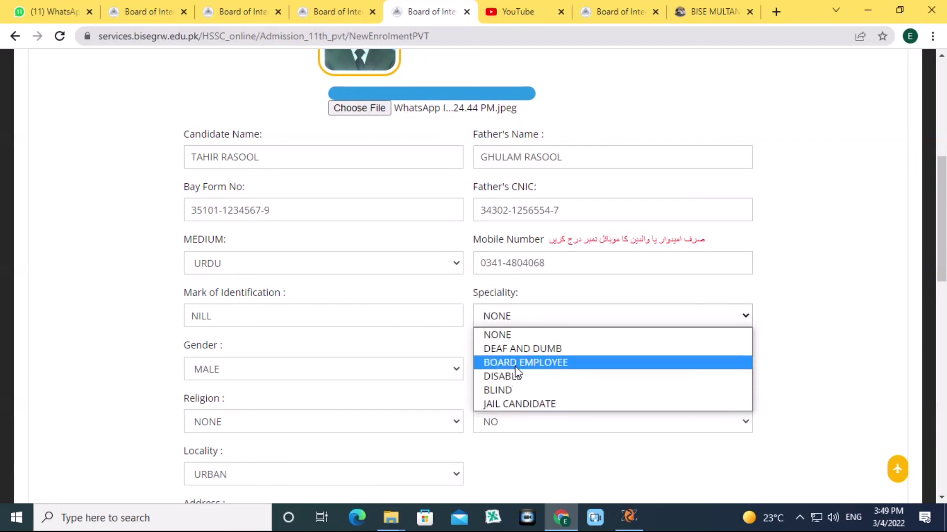
click(512, 317)
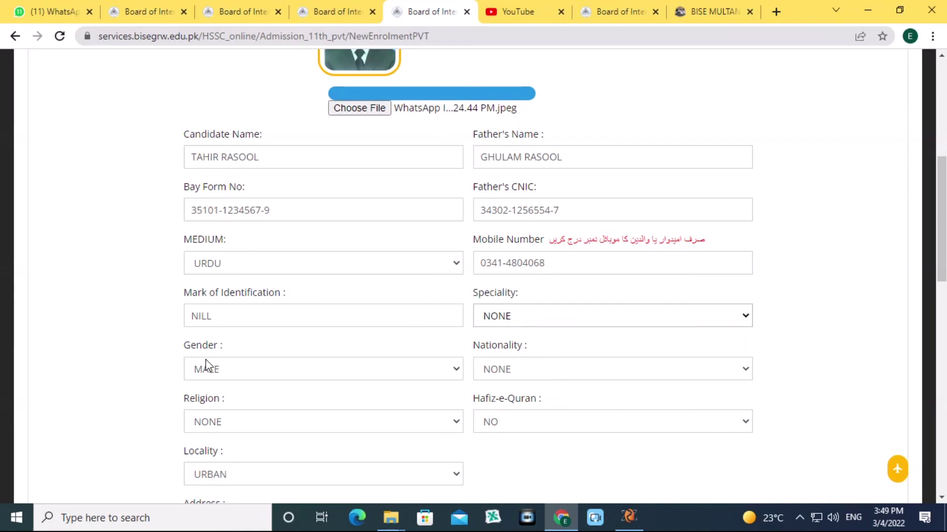
click(224, 371)
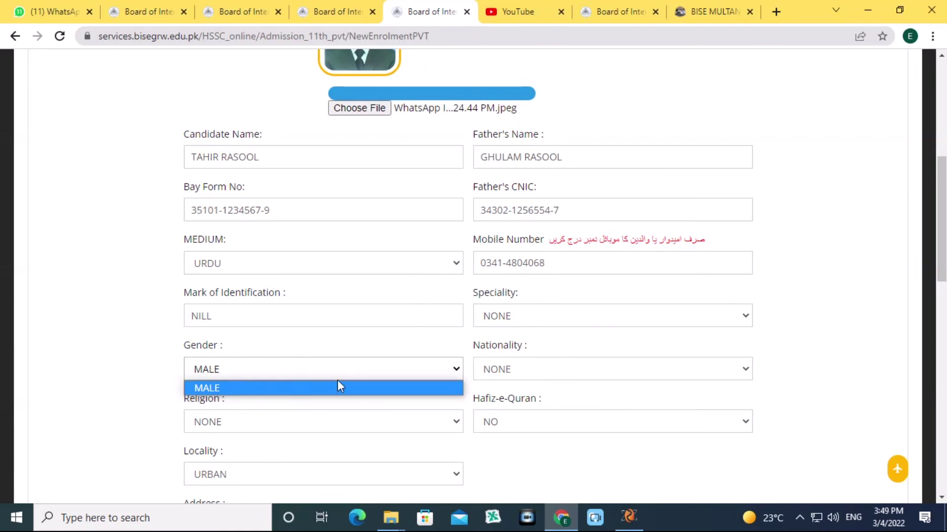
click(506, 379)
click(508, 370)
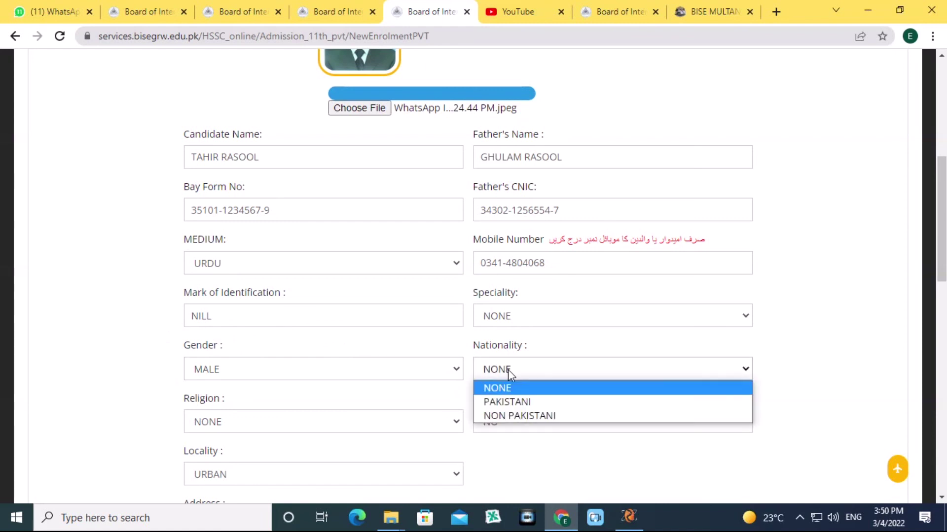
click(508, 401)
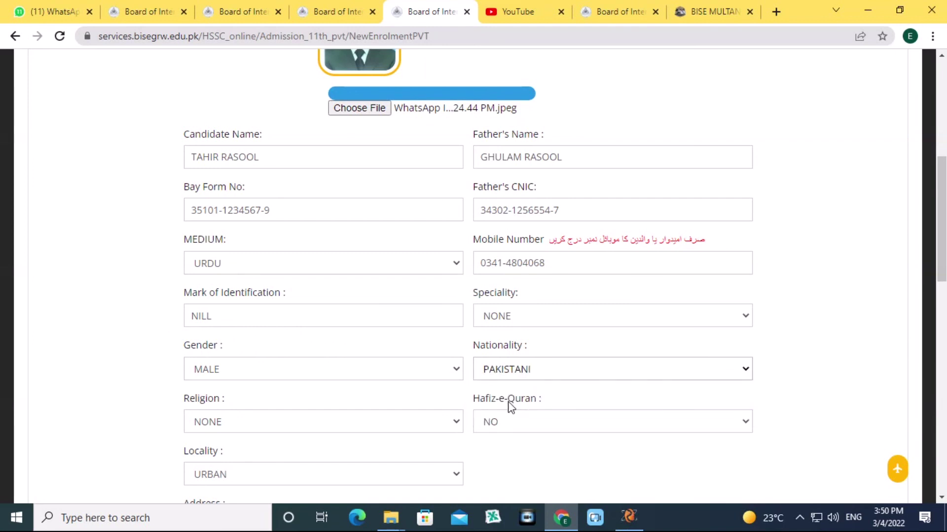
scroll(395, 317, down, 3)
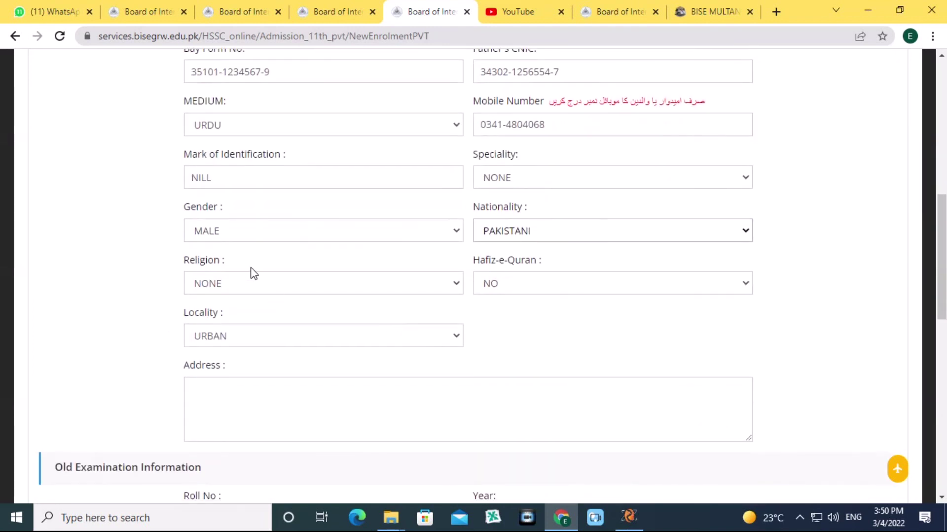
Set Religion to NON MUSLIM and keep Hafiz-e-Quran as NO.
click(253, 290)
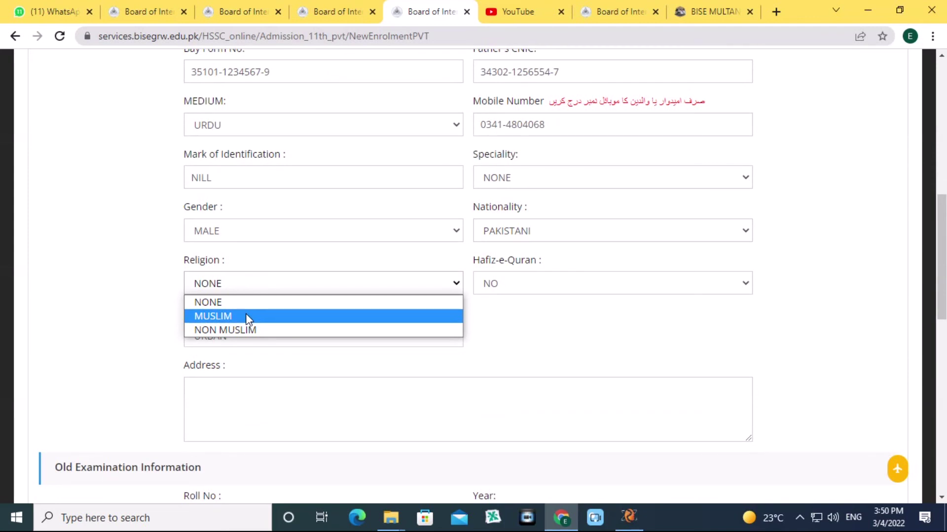
click(248, 331)
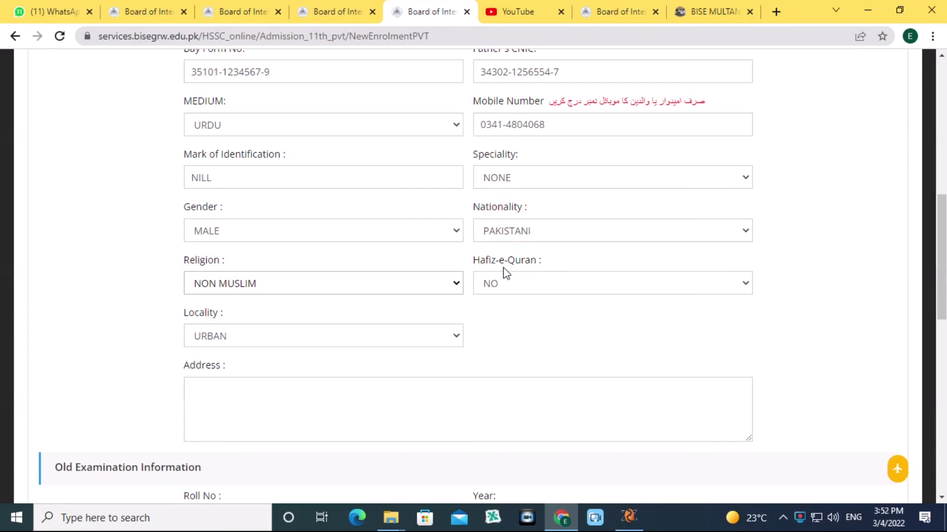
click(499, 285)
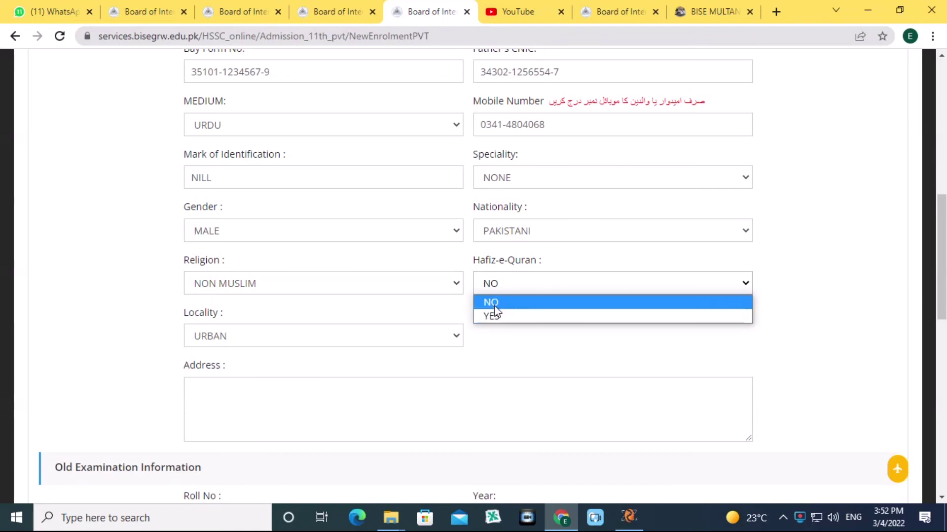
click(494, 305)
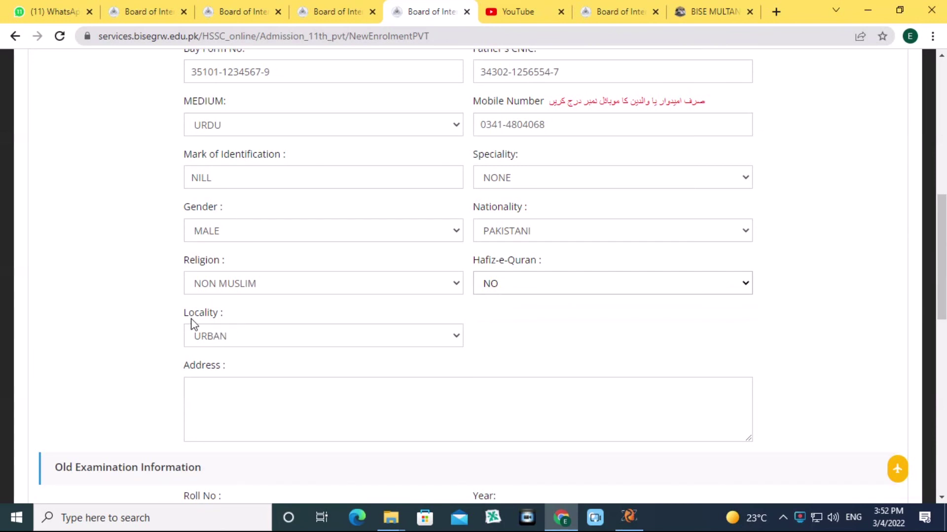
Keep Locality as URBAN and type the candidate's address into the Address field.
click(207, 338)
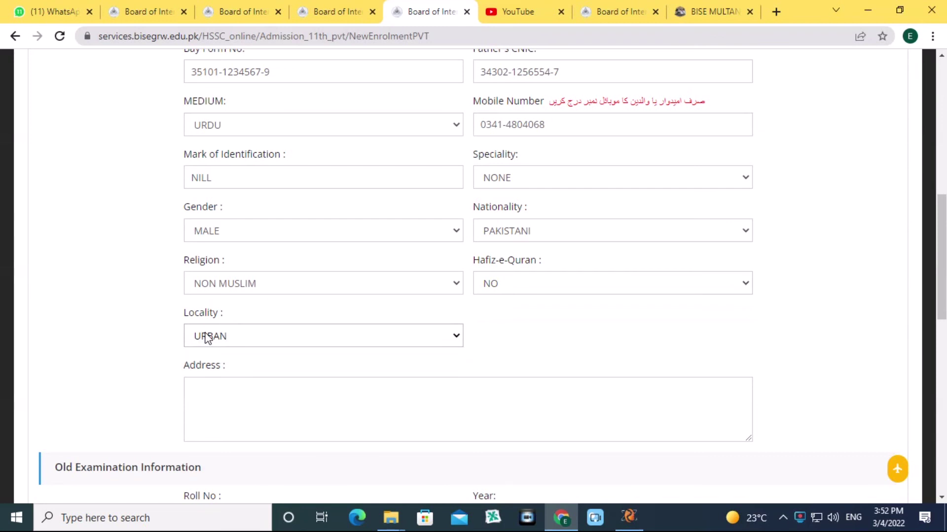
click(195, 390)
click(211, 344)
click(241, 393)
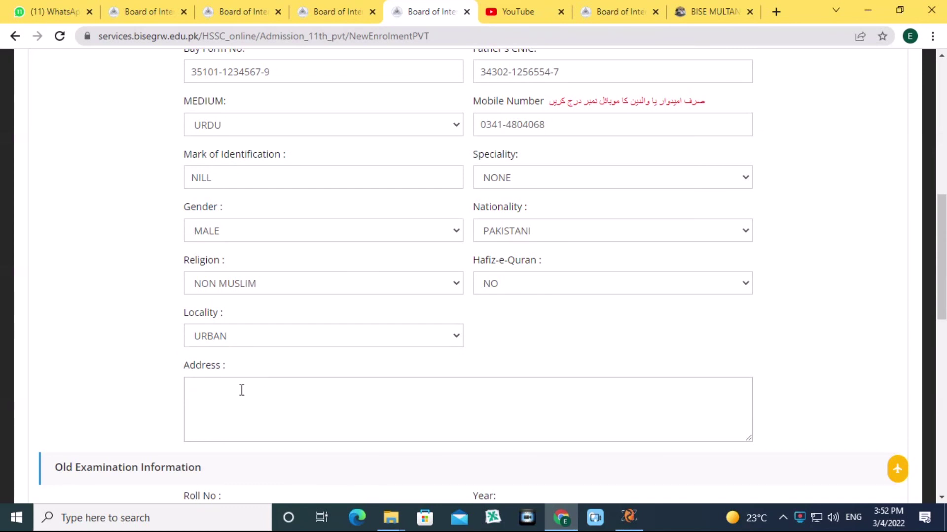
scroll(241, 390, down, 3)
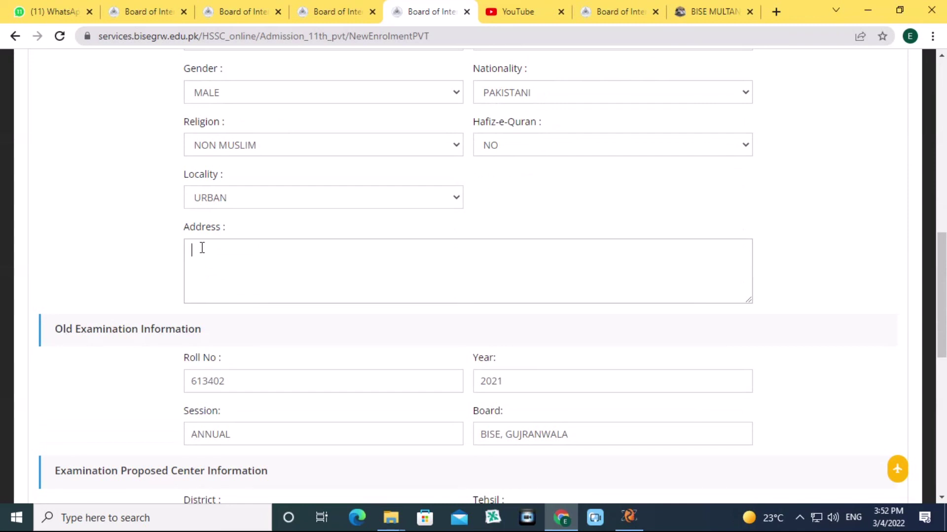
text(ABC)
scroll(132, 151, down, 4)
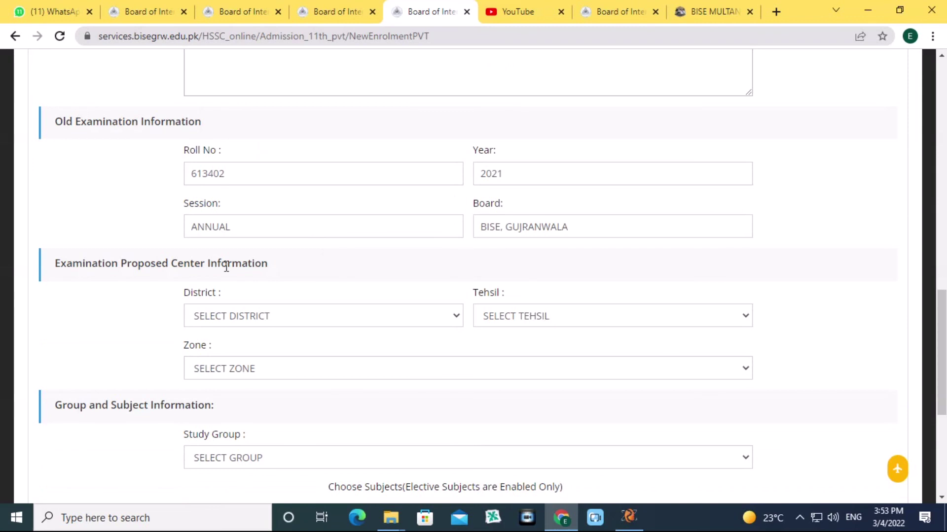
Choose district HAFIZABAD, tehsil and zone PINDI BHATTIAN, and dismiss the Expected Zones notice.
scroll(250, 270, down, 3)
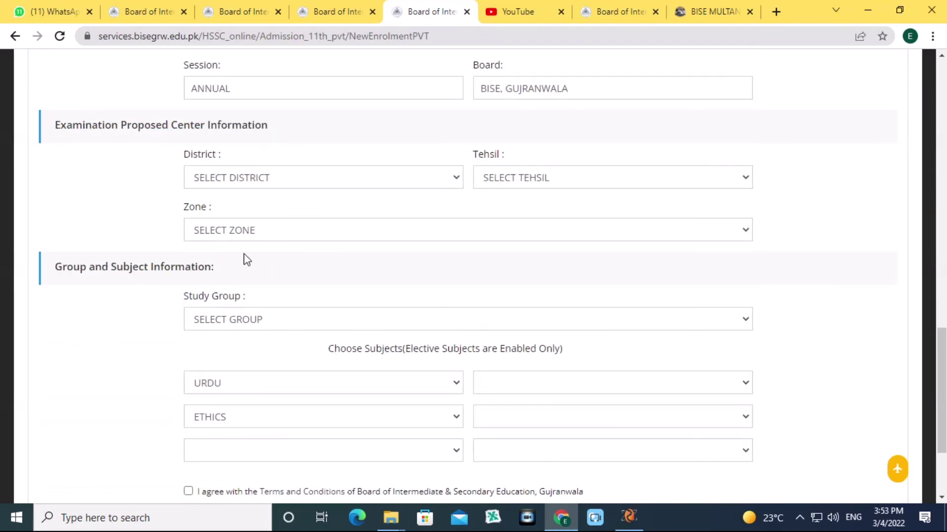
click(278, 179)
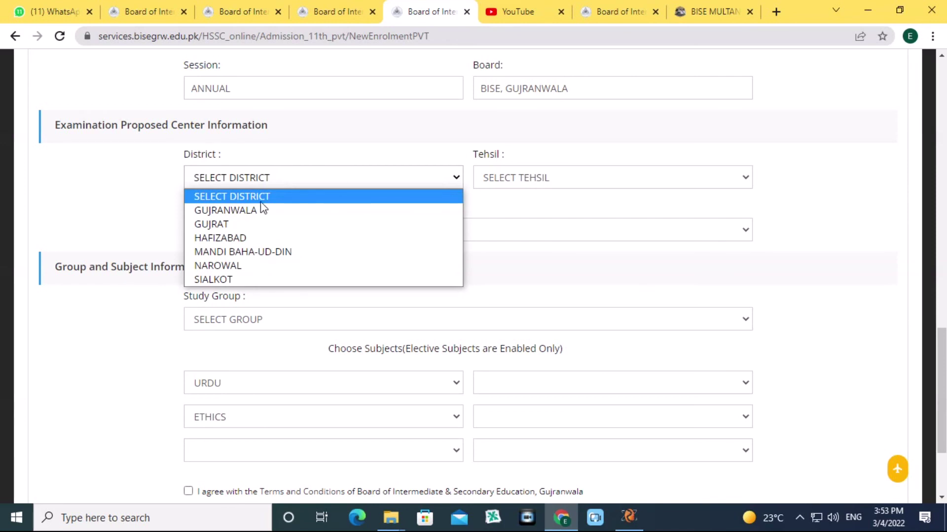
click(244, 240)
click(551, 178)
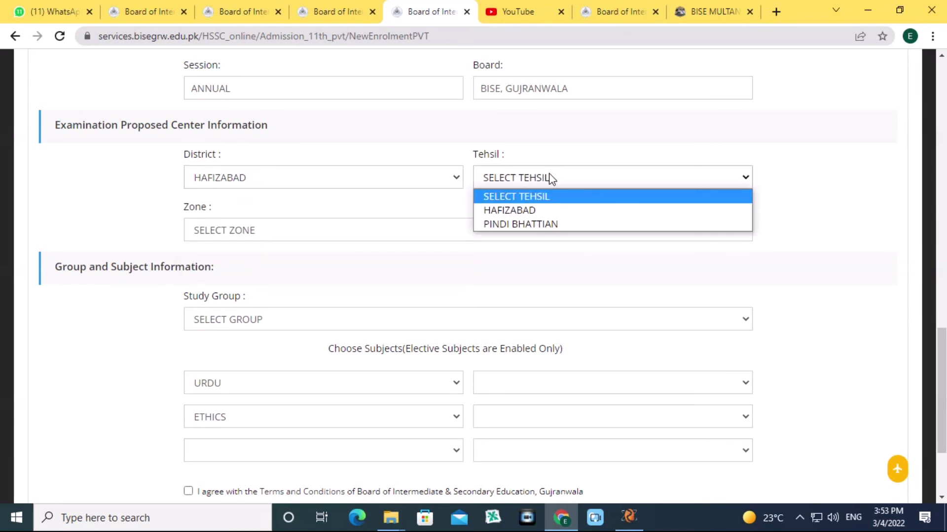
click(543, 224)
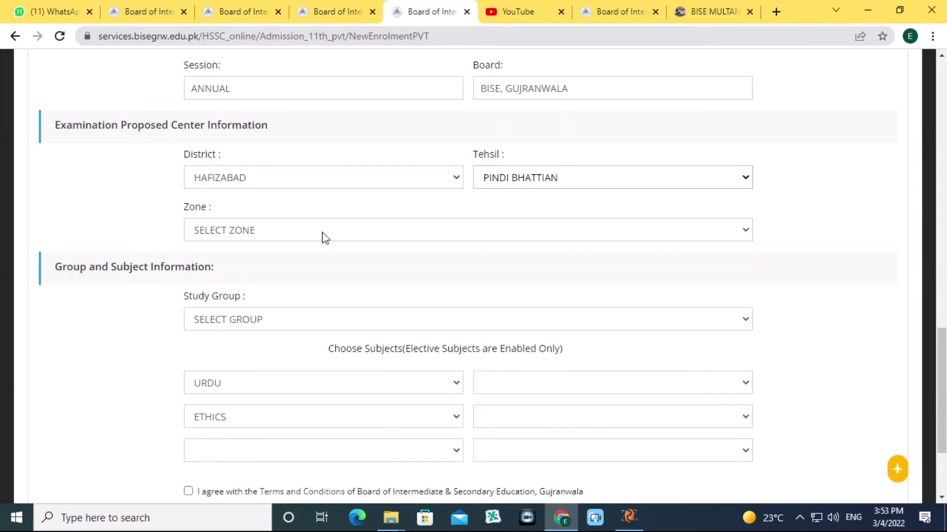
click(325, 239)
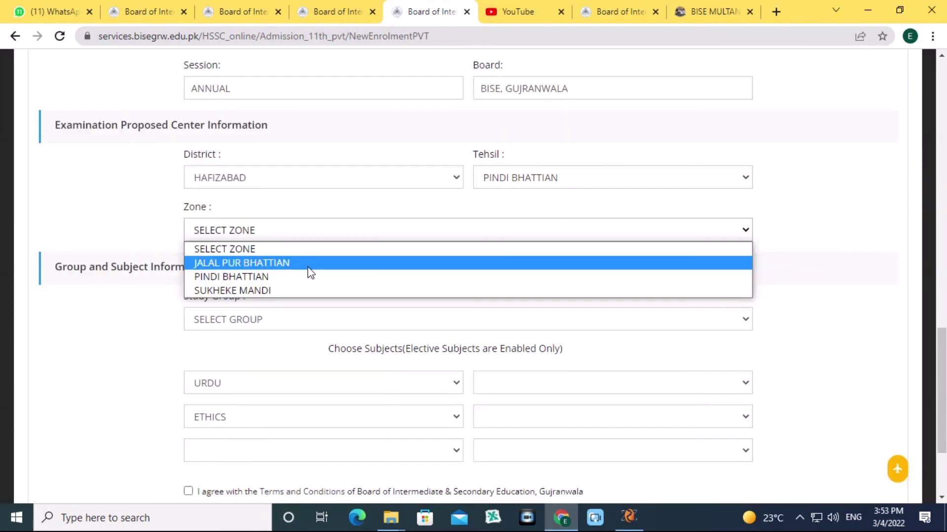
click(237, 278)
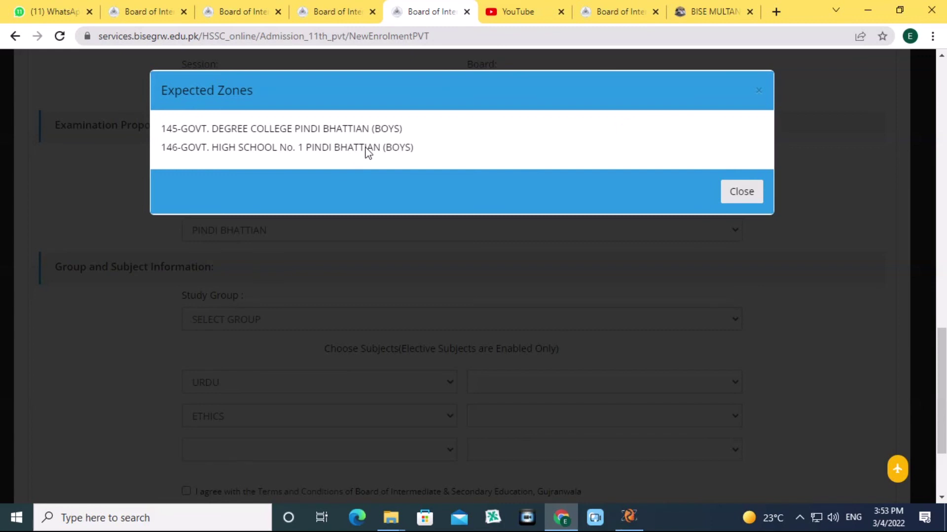
click(734, 194)
click(241, 321)
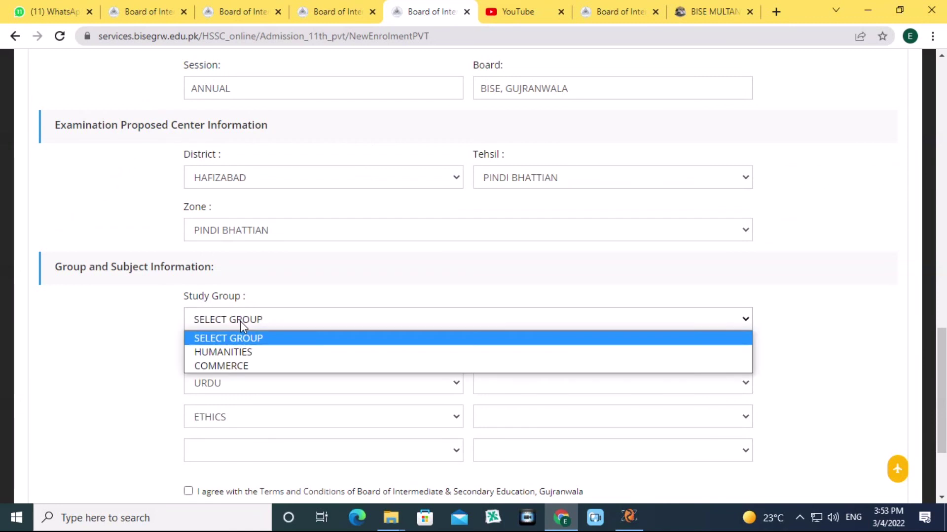
Select HUMANITIES as the study group, recheck Religion, then bring up the fourth subject's choices.
scroll(241, 315, down, 1)
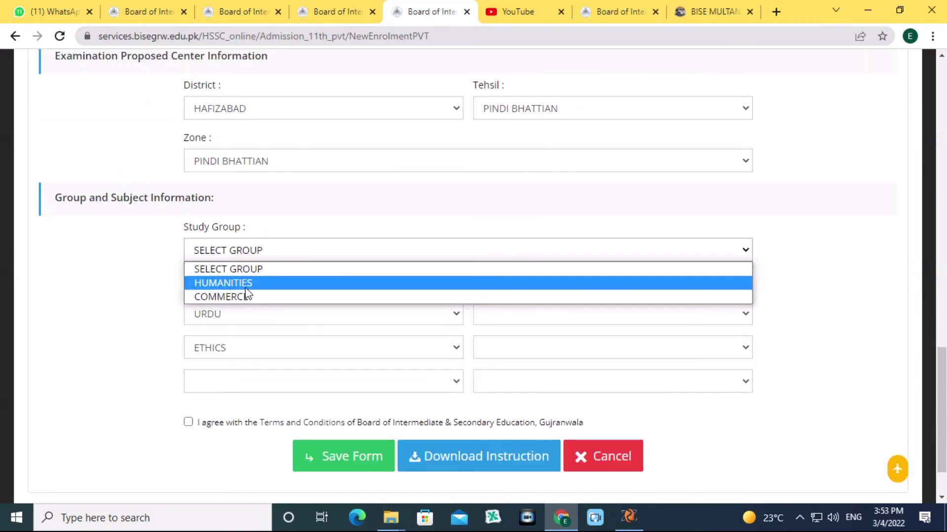
click(246, 287)
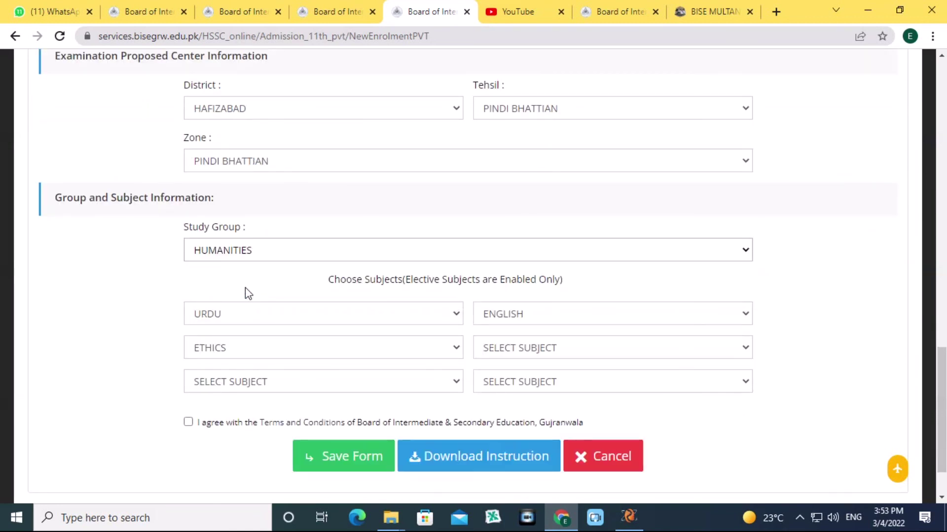
scroll(246, 293, down, 1)
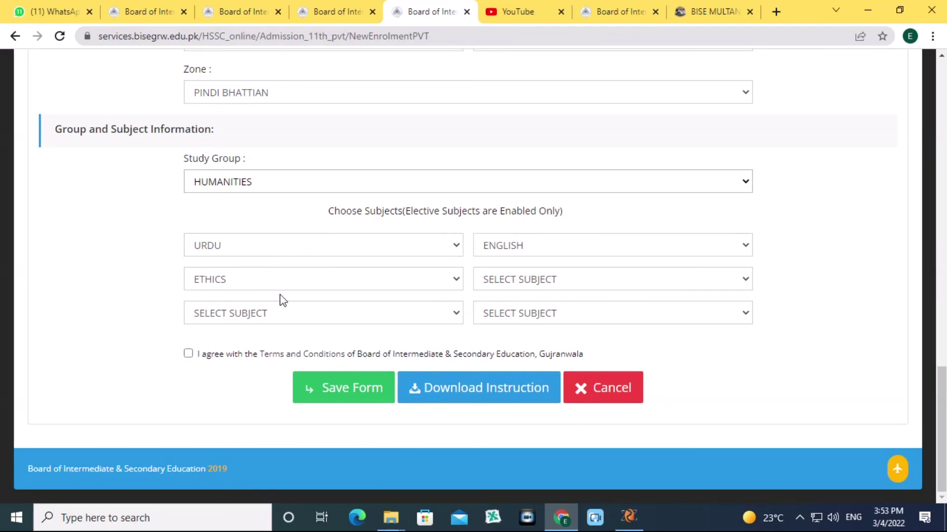
scroll(267, 281, up, 7)
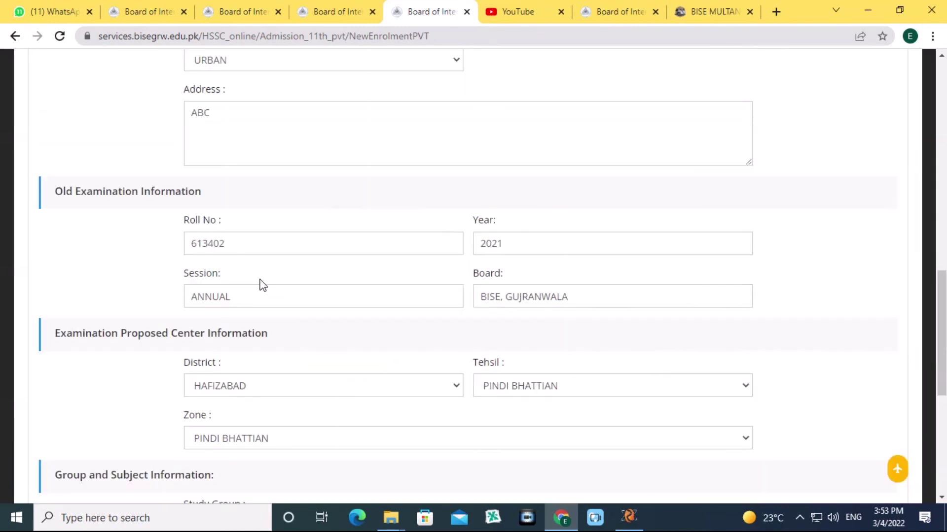
scroll(263, 285, up, 1)
click(251, 77)
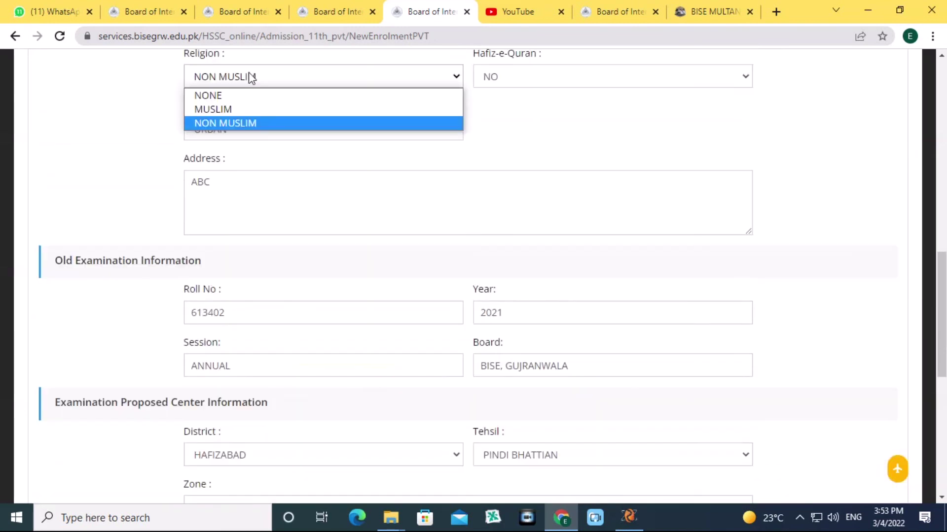
scroll(246, 228, down, 5)
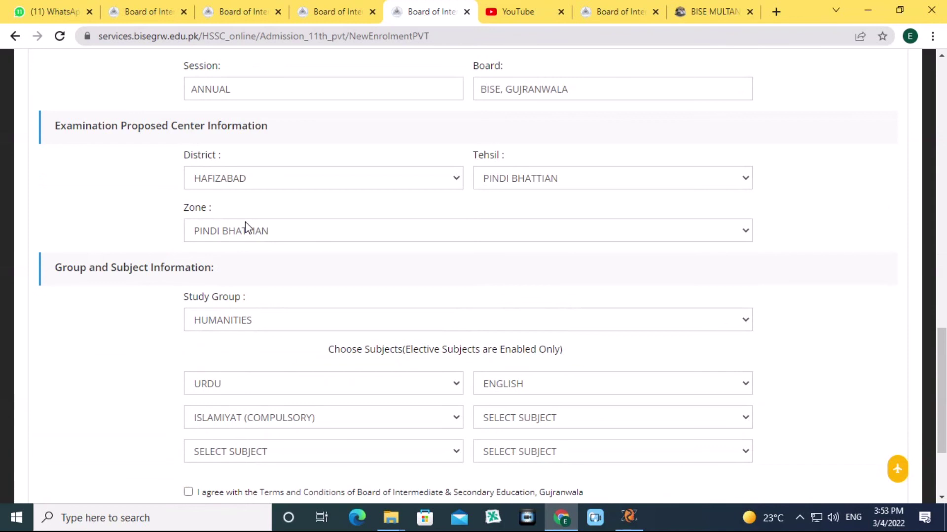
scroll(245, 228, down, 3)
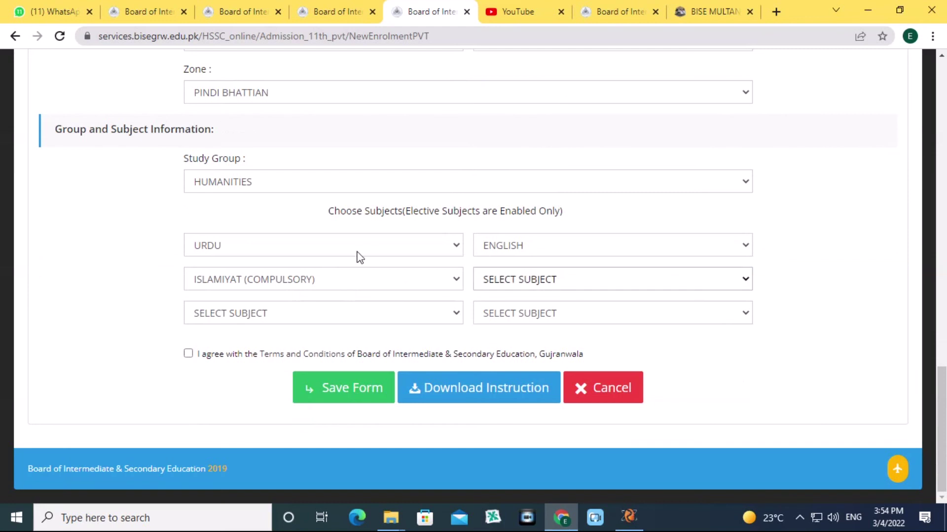
click(488, 281)
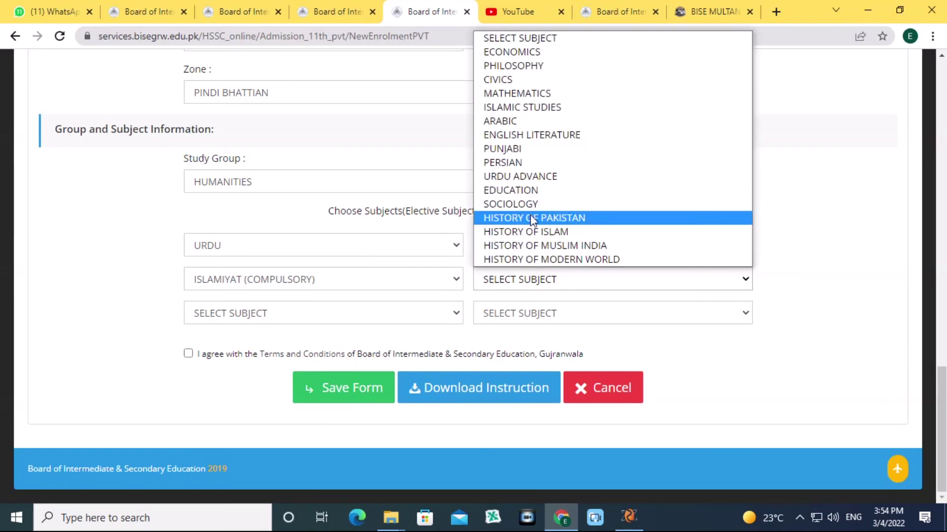
Pick ISLAMIC STUDIES, CIVICS and SOCIOLOGY as subjects four to six, then tick the terms checkbox.
click(543, 109)
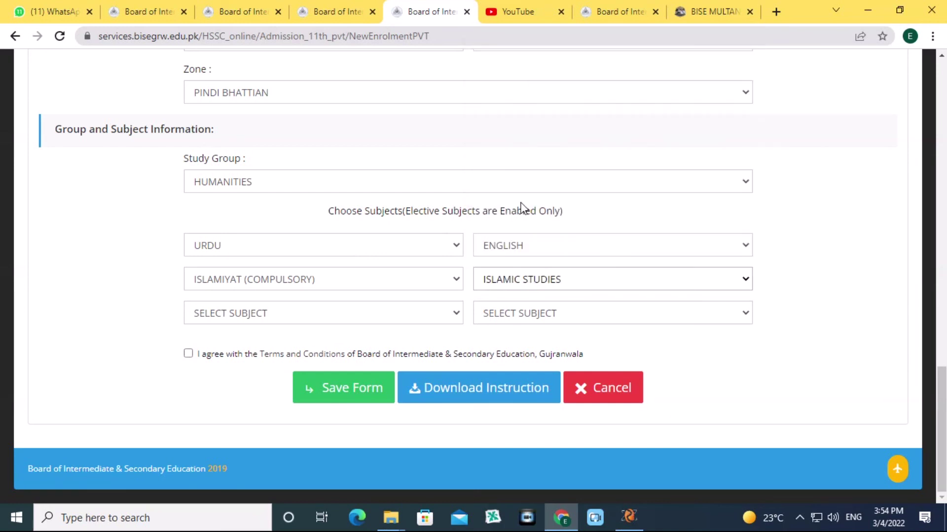
click(364, 315)
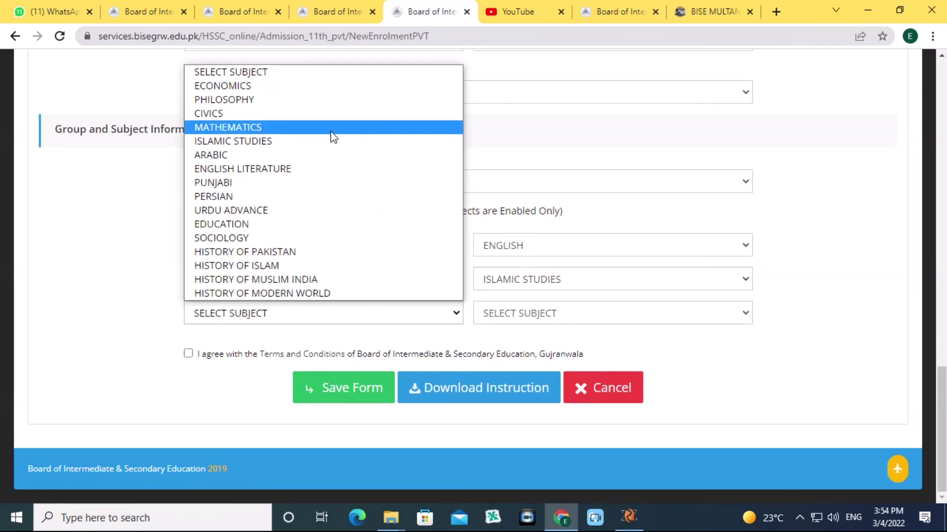
click(316, 113)
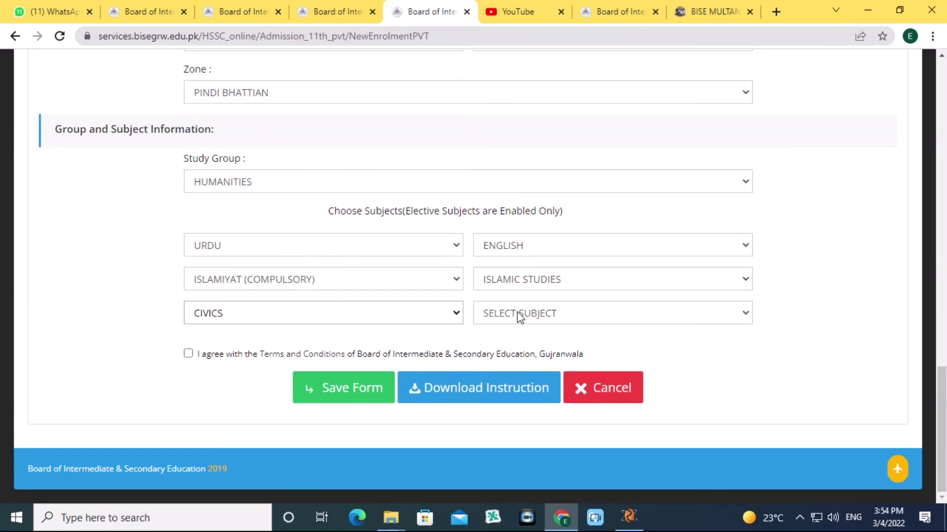
click(520, 316)
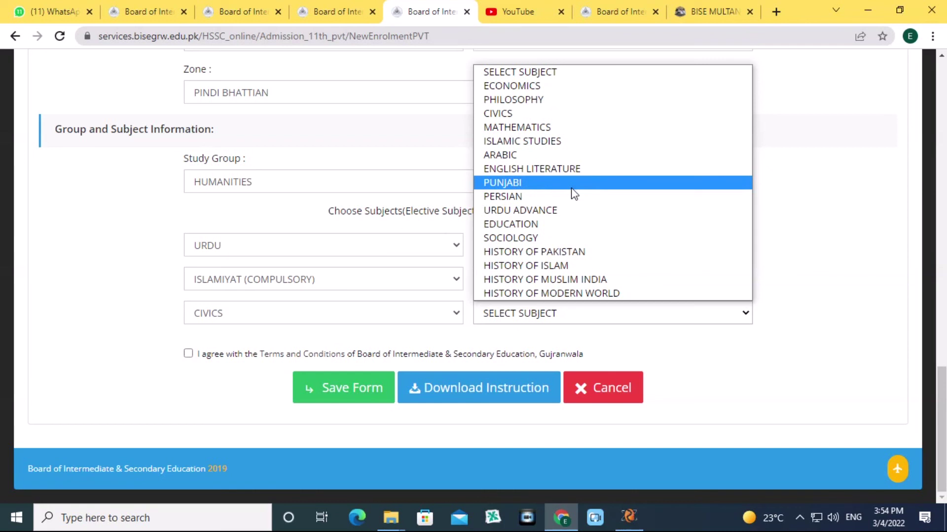
click(510, 238)
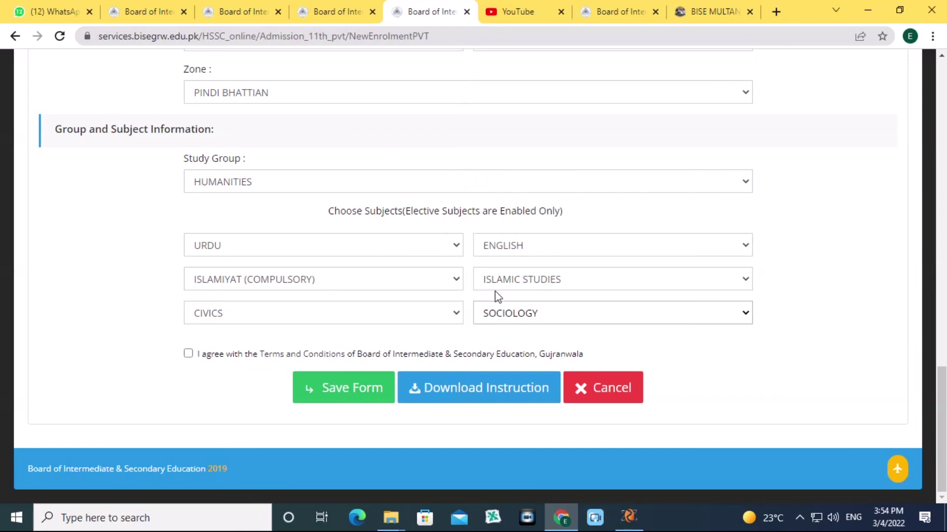
click(188, 354)
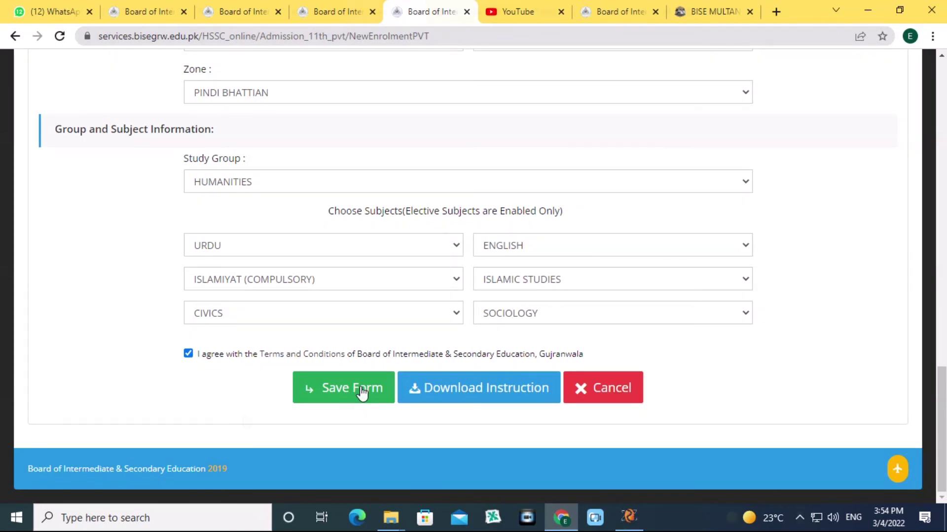
click(354, 396)
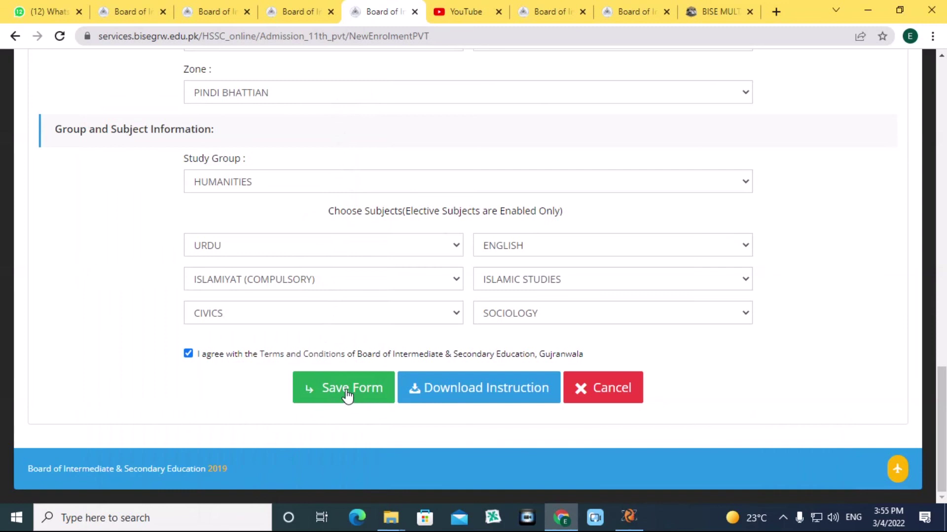
click(348, 395)
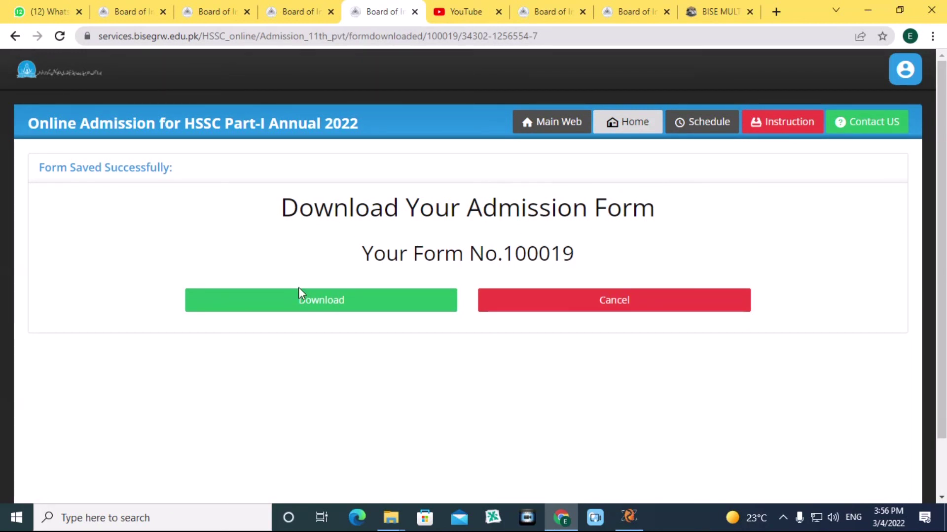
click(309, 306)
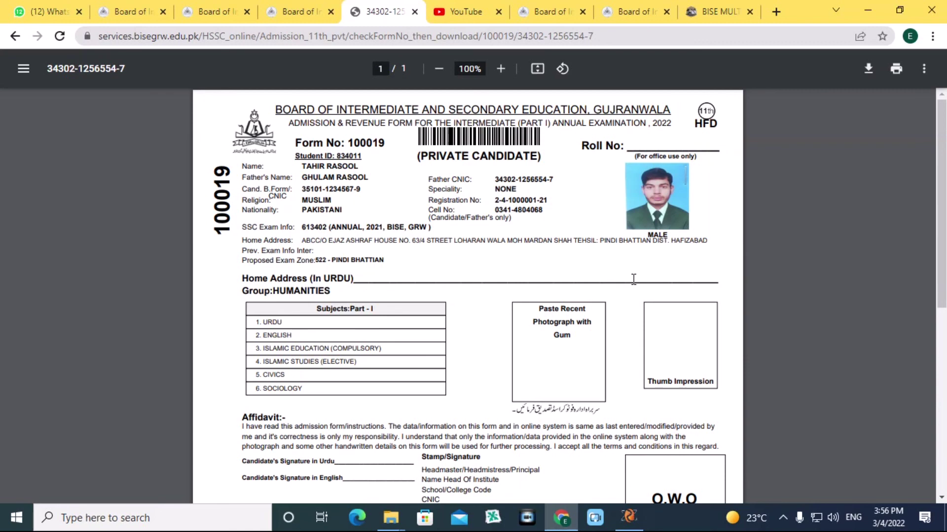
scroll(330, 255, down, 4)
scroll(329, 255, up, 1)
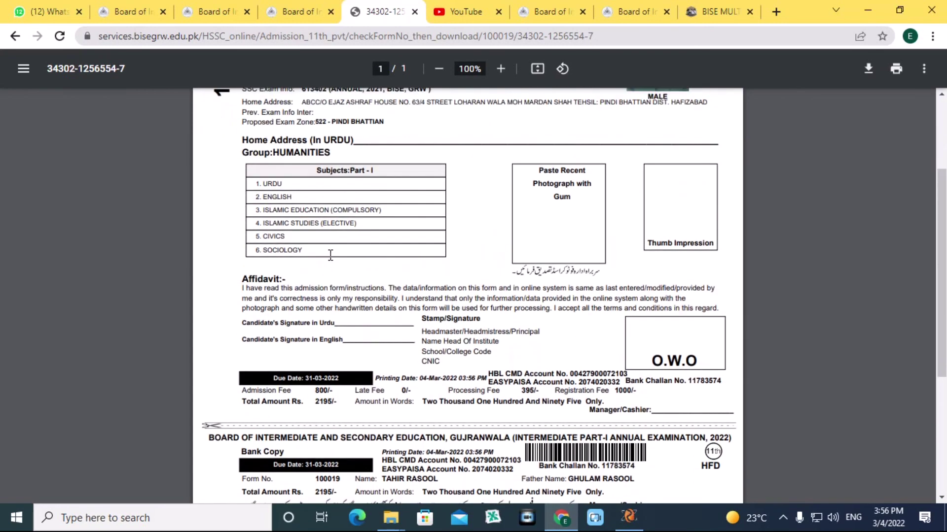
scroll(330, 255, down, 1)
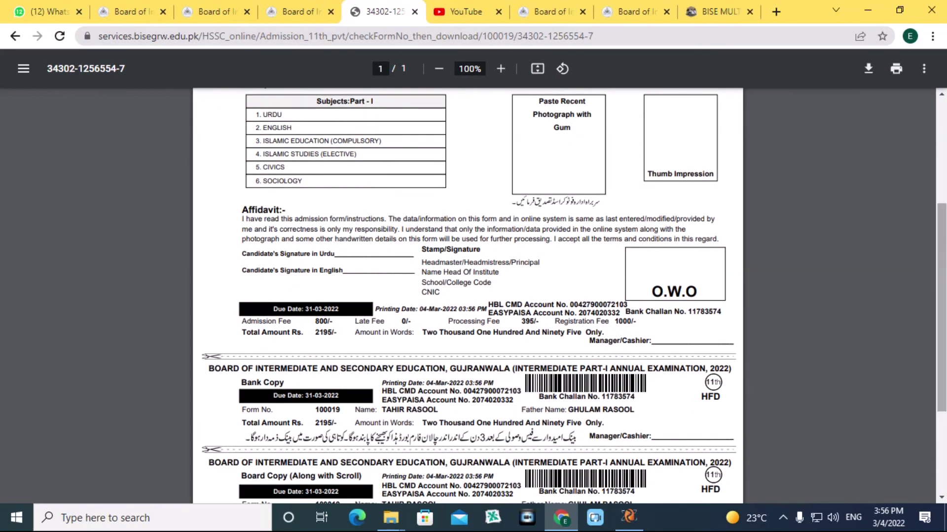
drag(944, 246, 944, 237)
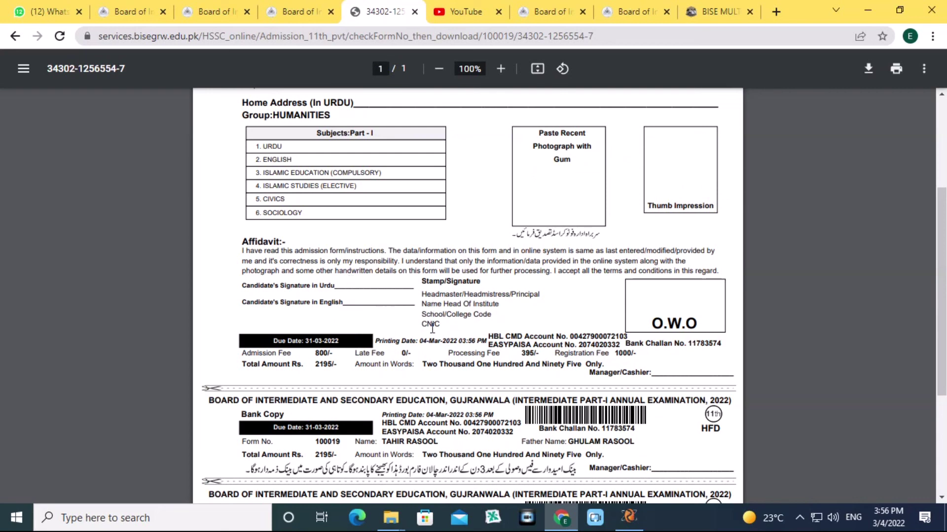
scroll(432, 327, down, 2)
scroll(433, 340, up, 3)
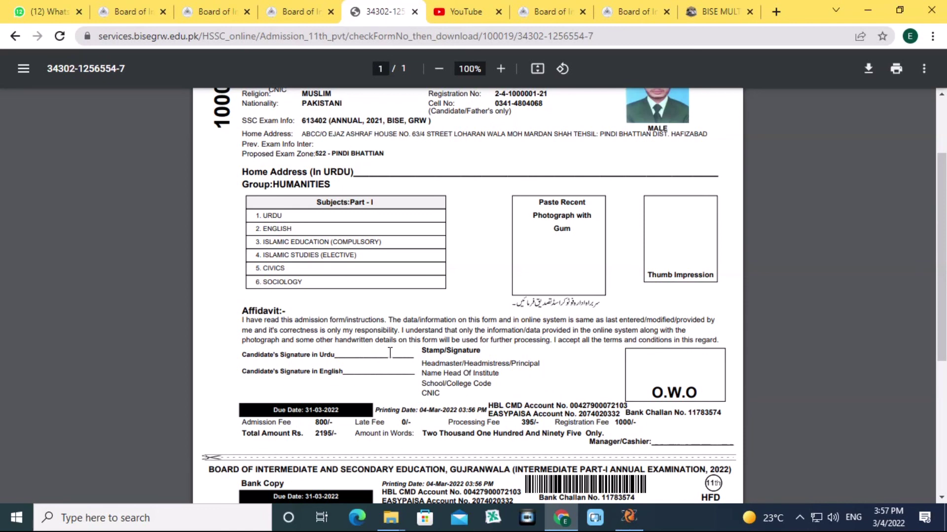
scroll(394, 365, down, 3)
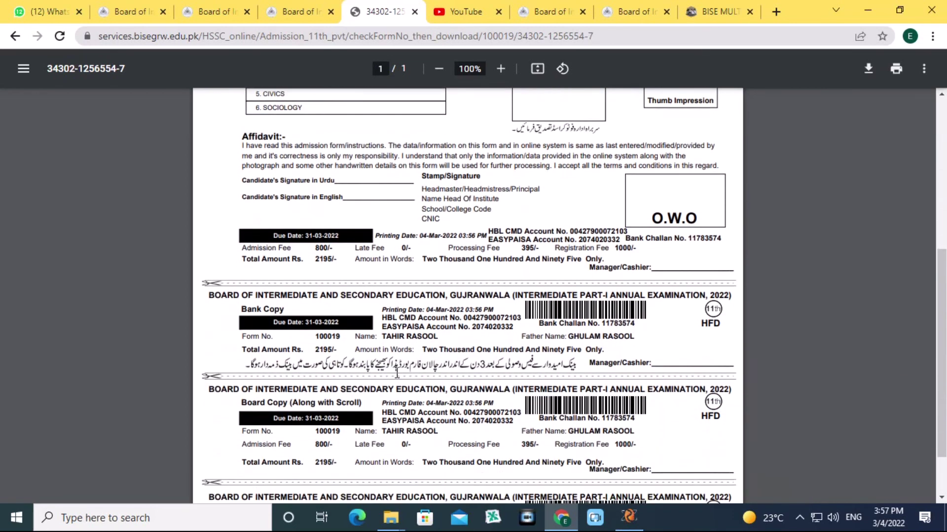
Highlight the HBL bank name on the bank copy and in the top fee section.
scroll(397, 373, down, 2)
scroll(398, 371, up, 2)
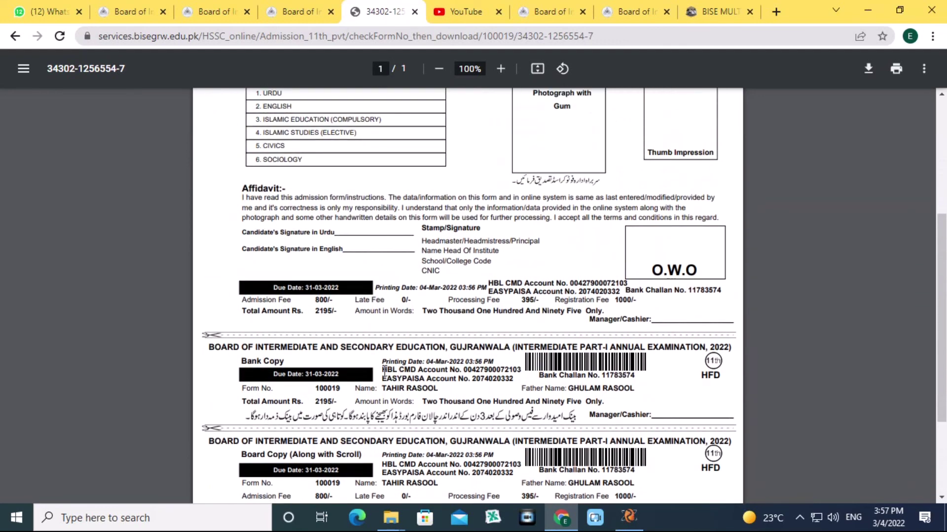
mouse_move(384, 369)
mouse_down()
mouse_move(408, 371)
mouse_move(399, 370)
mouse_up()
drag(489, 280, 502, 281)
Drag across the EASYPAISA account number on the Bank Copy challan to select it.
scroll(500, 417, down, 3)
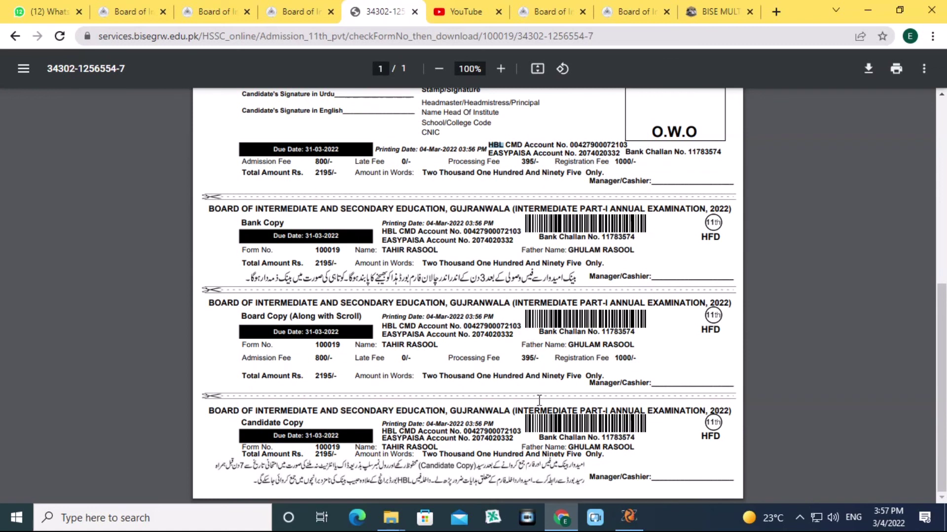
scroll(329, 226, up, 3)
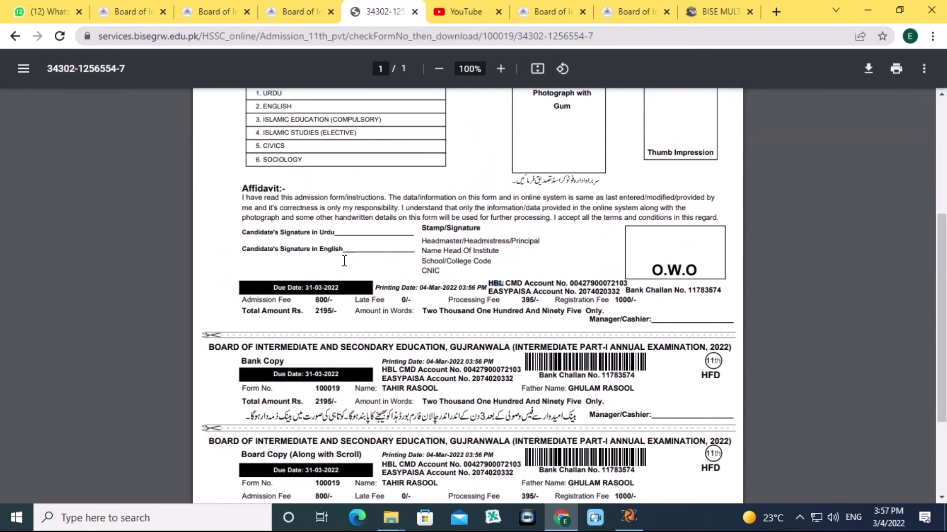
scroll(345, 378, down, 3)
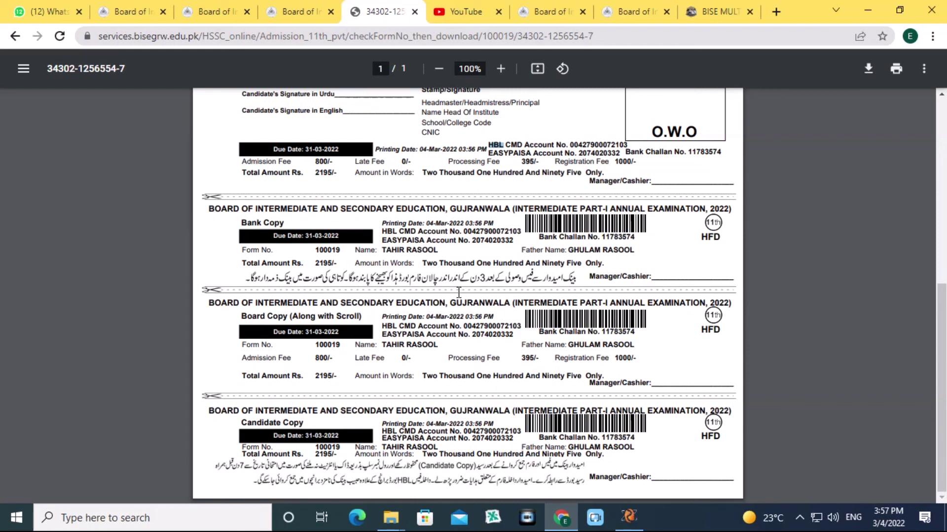
drag(382, 240, 422, 242)
click(502, 239)
drag(468, 242, 516, 244)
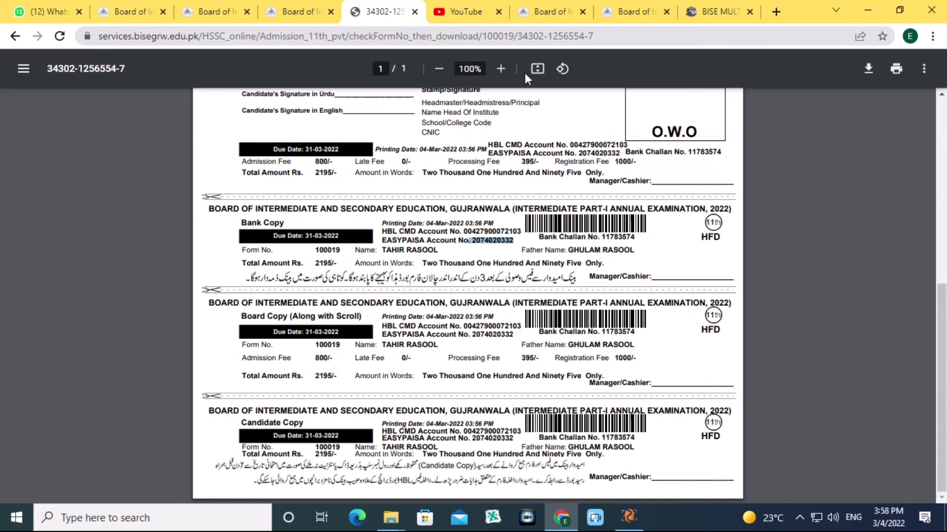
click(288, 5)
click(232, 11)
click(290, 11)
click(60, 37)
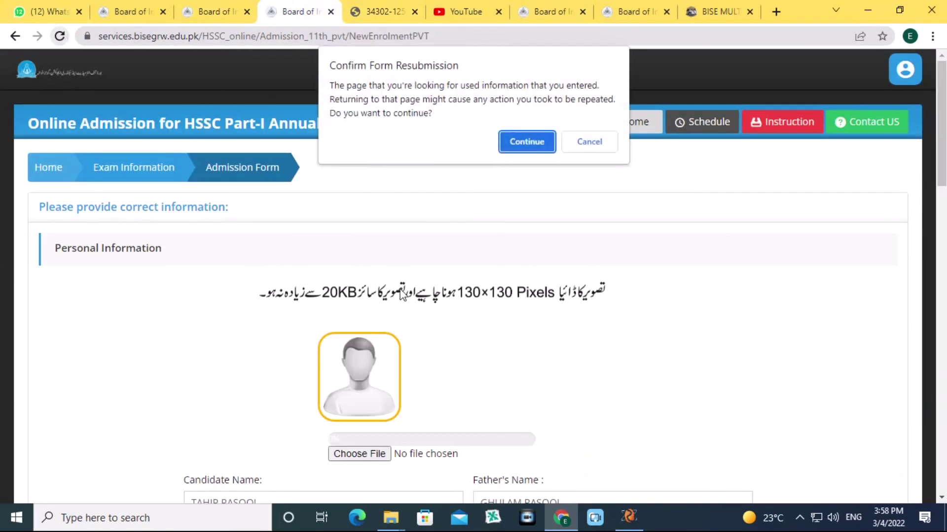
click(519, 139)
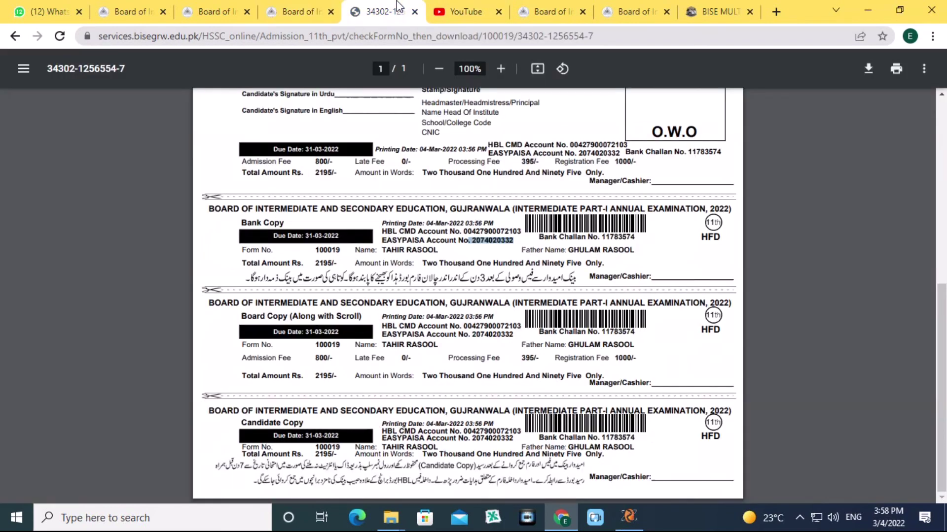
click(396, 2)
Reselect the EASYPAISA account number, return to the form's top, and reveal the hidden tray icons.
double_click(482, 242)
scroll(459, 325, up, 8)
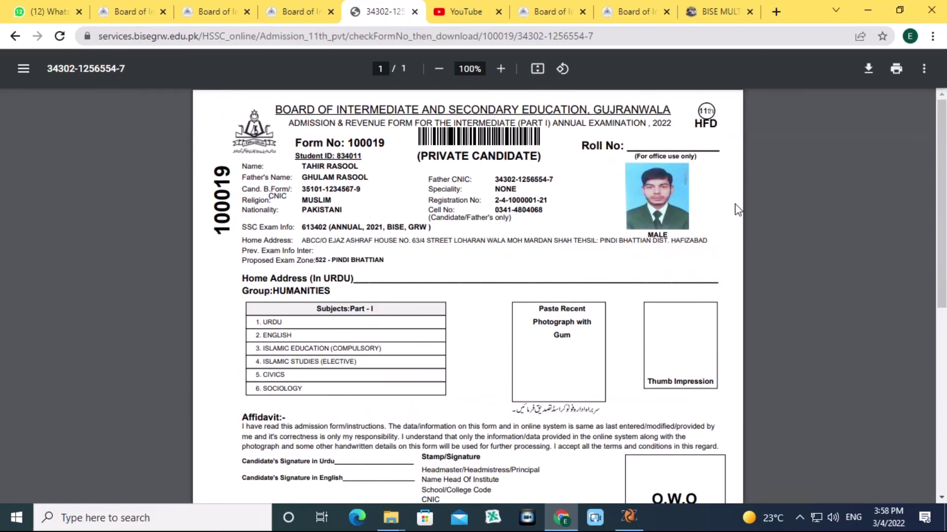
click(800, 522)
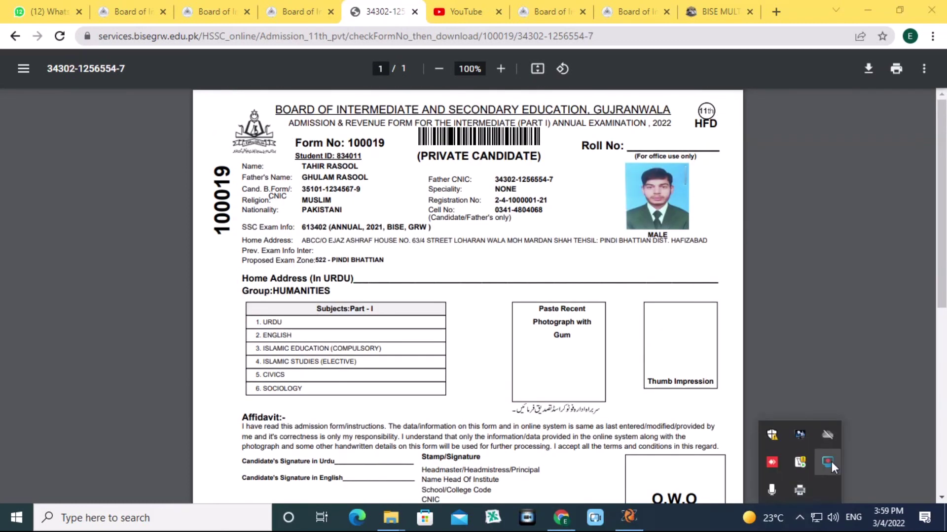